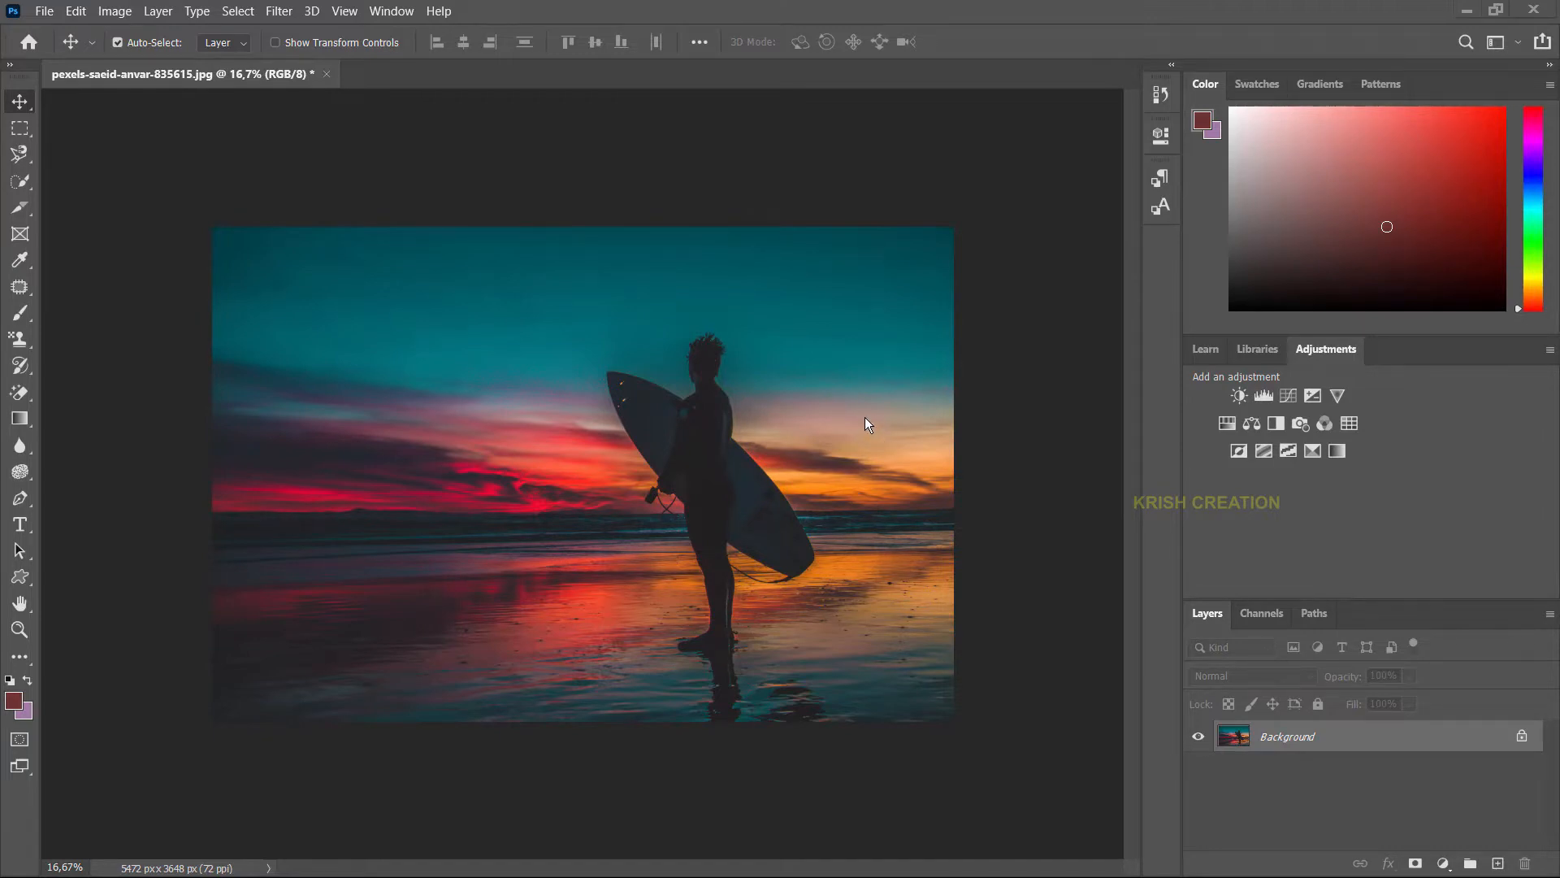
Step: Add the text SURFING across the sky and surfer in black 800 pt Alentine Handwriten, enlarging its text box to fit the word
{"action": "key", "text": "t"}
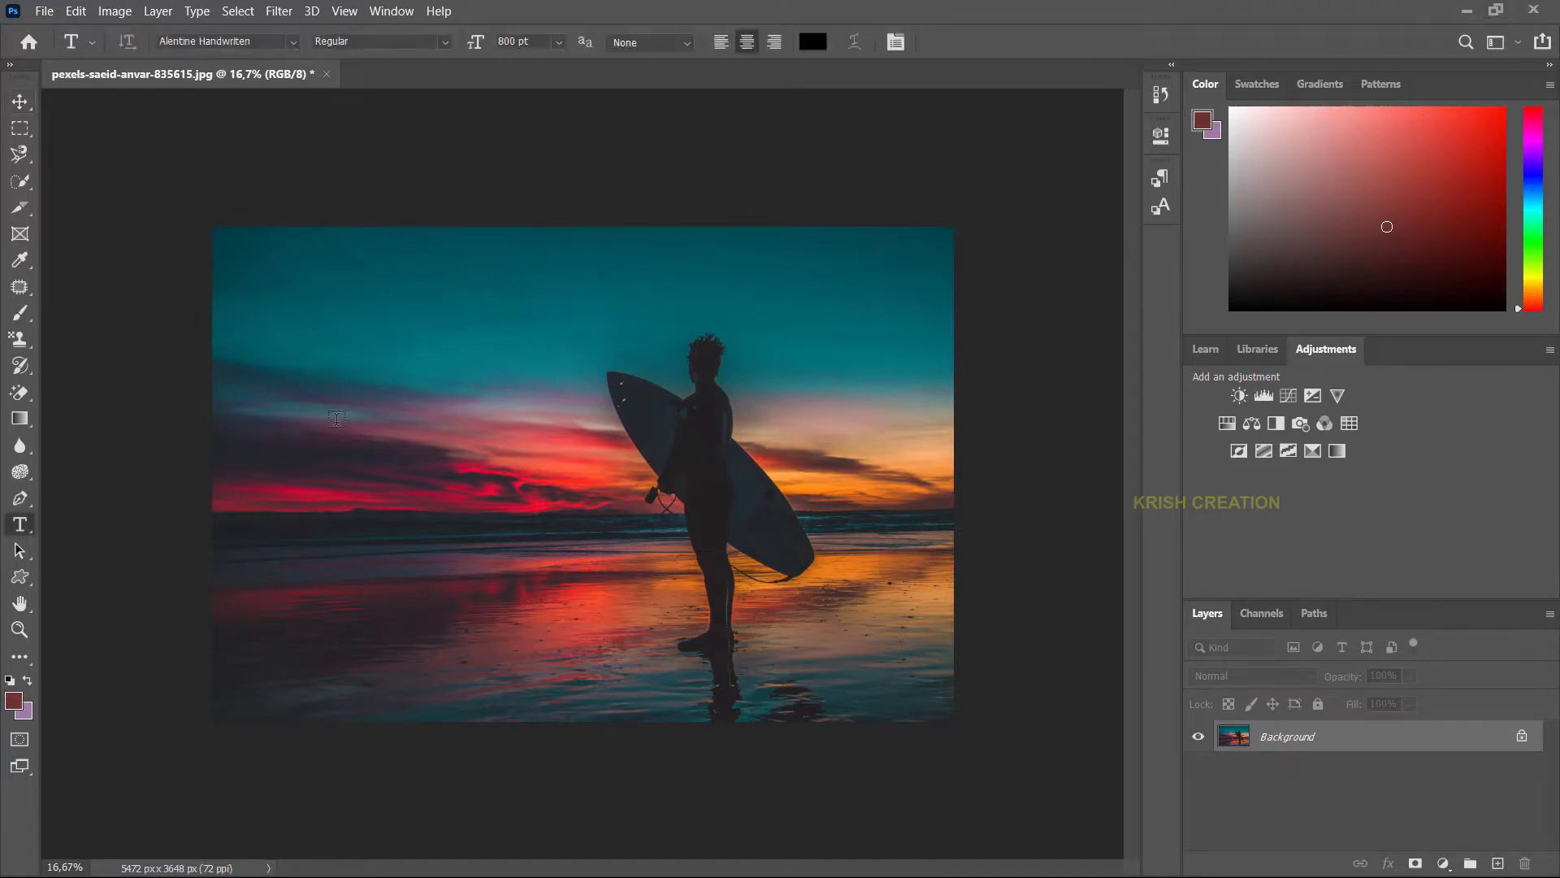
{"action": "left_click", "coordinate": [359, 365]}
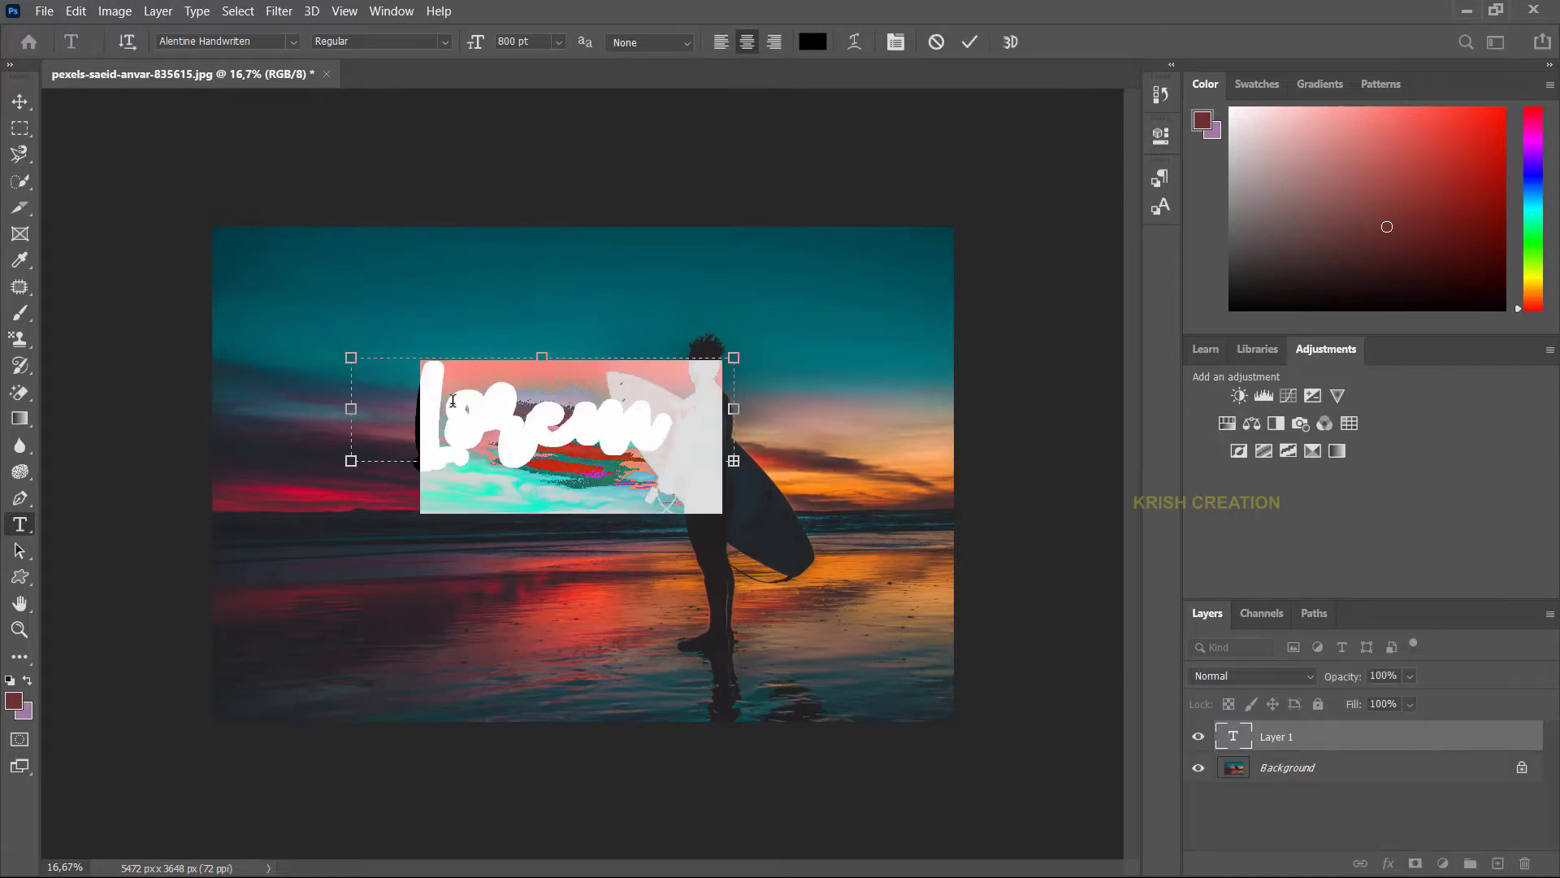
{"action": "type", "text": "Kr"}
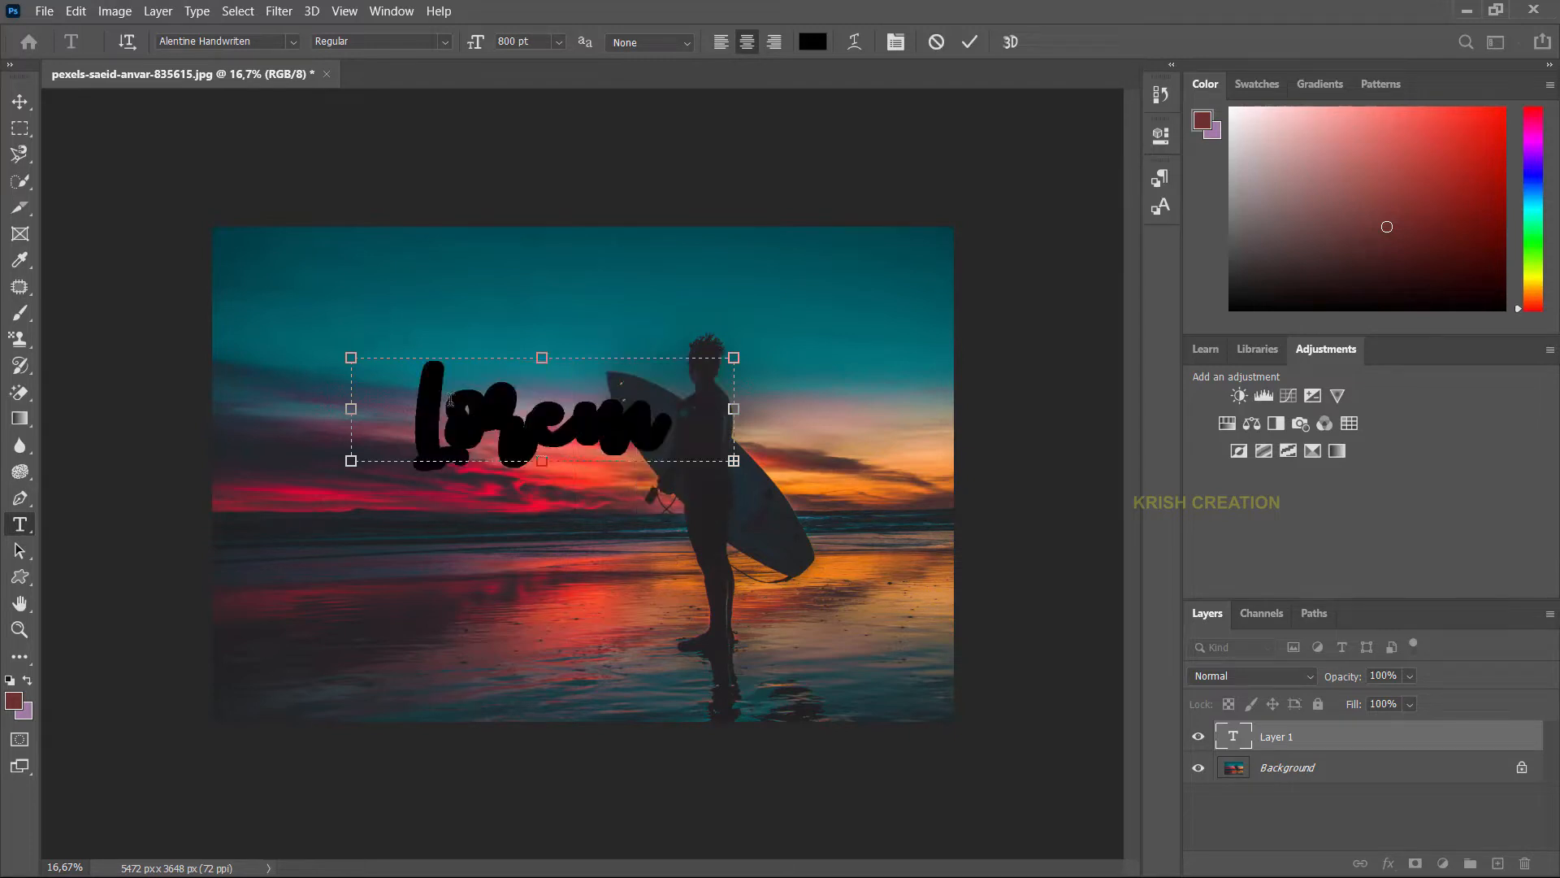
{"action": "type", "text": "SURFIN"}
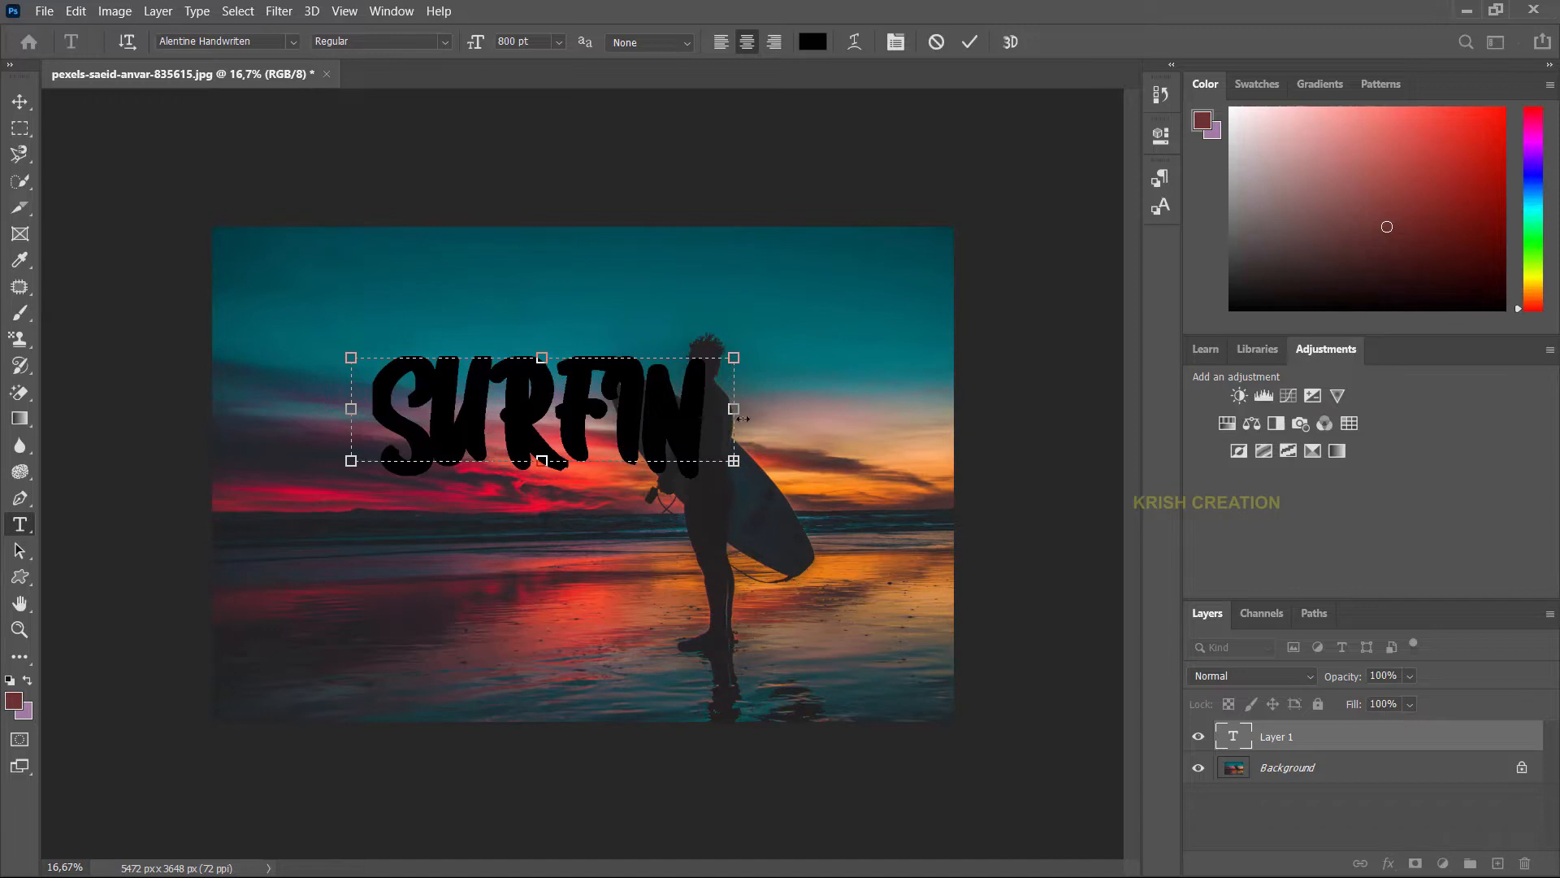
{"action": "left_click_drag", "start_coordinate": [737, 409], "coordinate": [781, 408]}
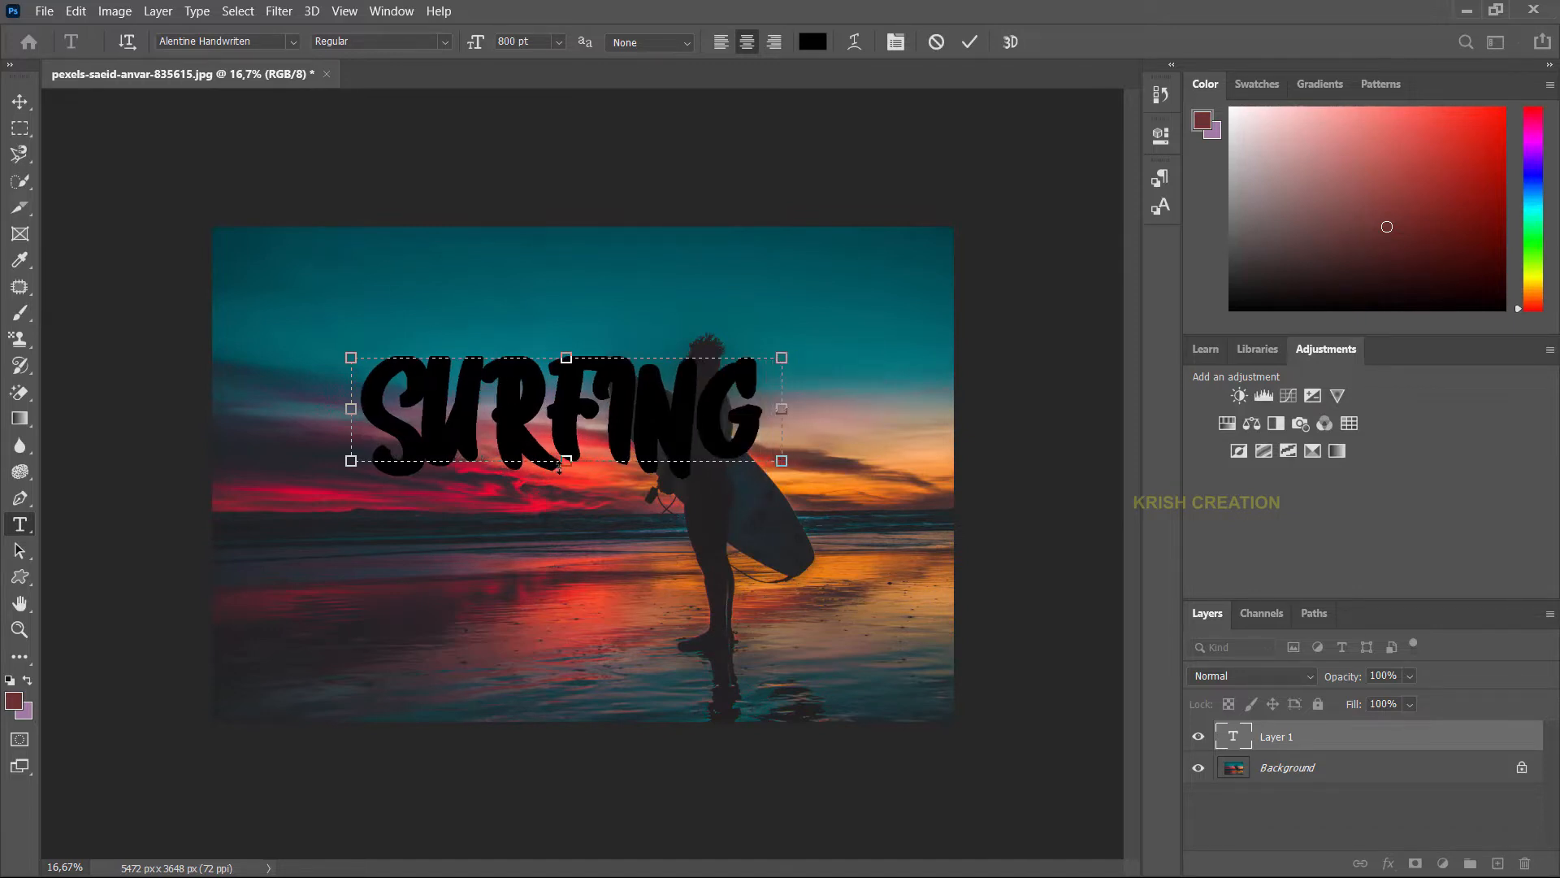
{"action": "left_click_drag", "start_coordinate": [566, 461], "coordinate": [837, 439]}
{"action": "key", "text": "ctrl+a"}
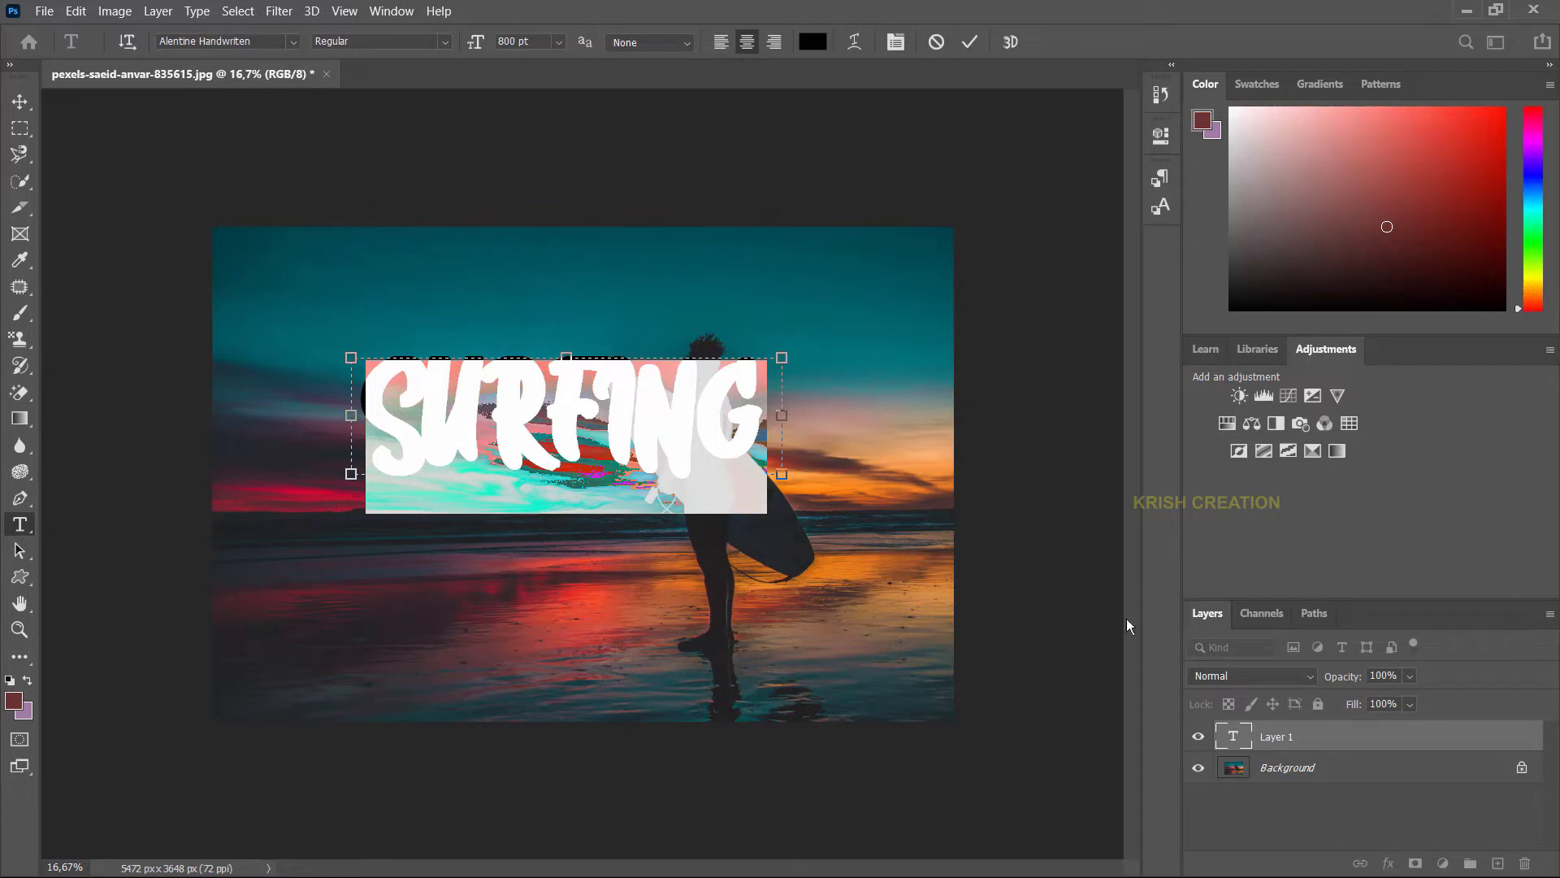
{"action": "left_click", "coordinate": [1279, 749]}
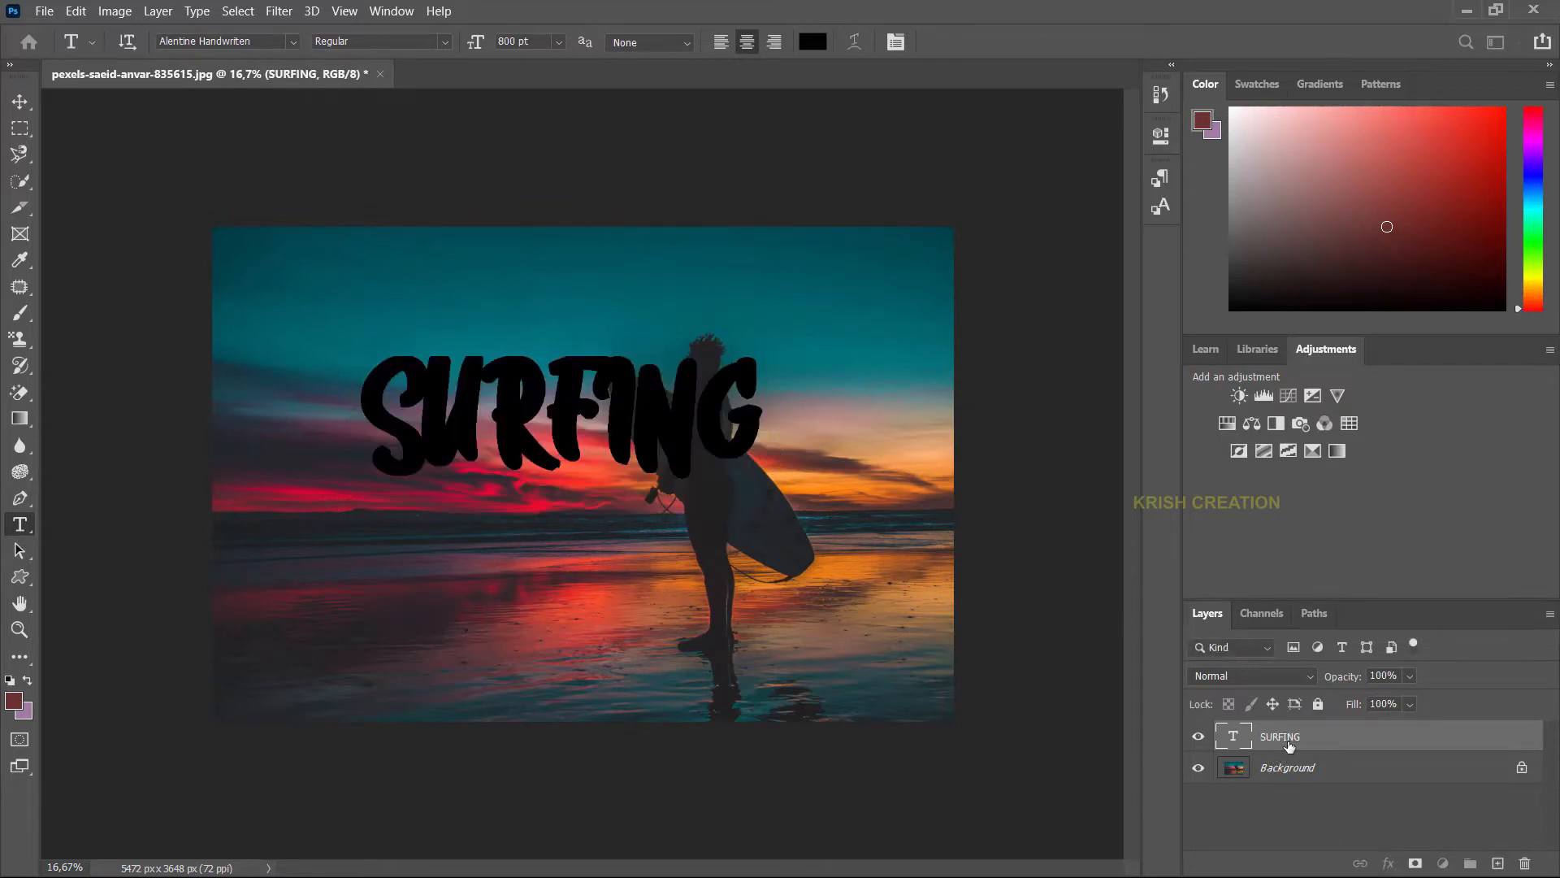
Step: Add a Gradient Overlay to the SURFING text using the Red_03 gradient
{"action": "left_click", "coordinate": [1391, 864]}
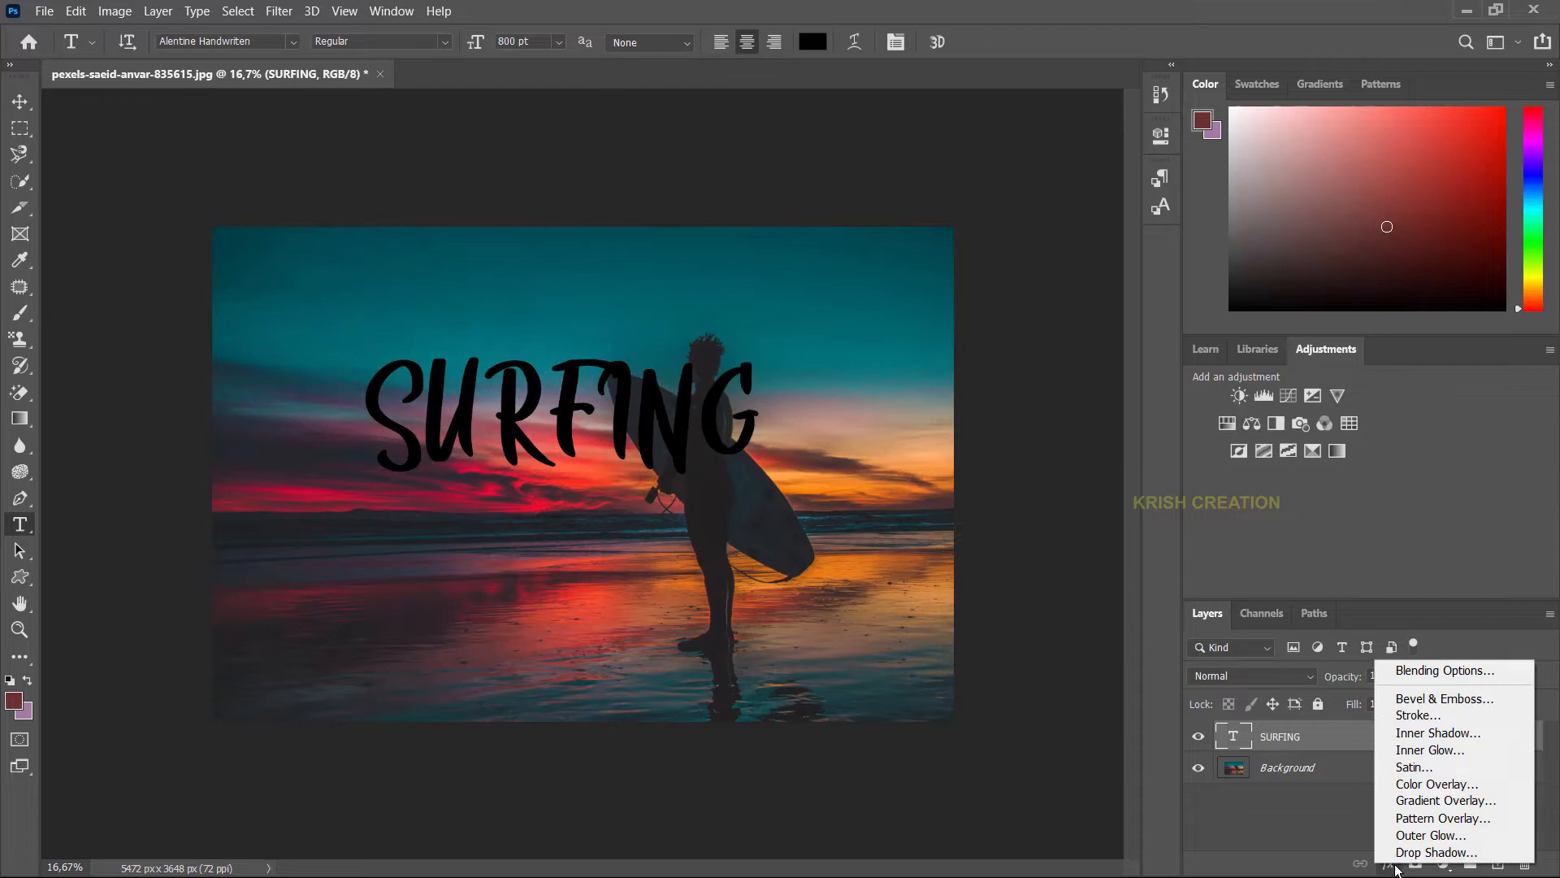
{"action": "left_click", "coordinate": [1412, 803]}
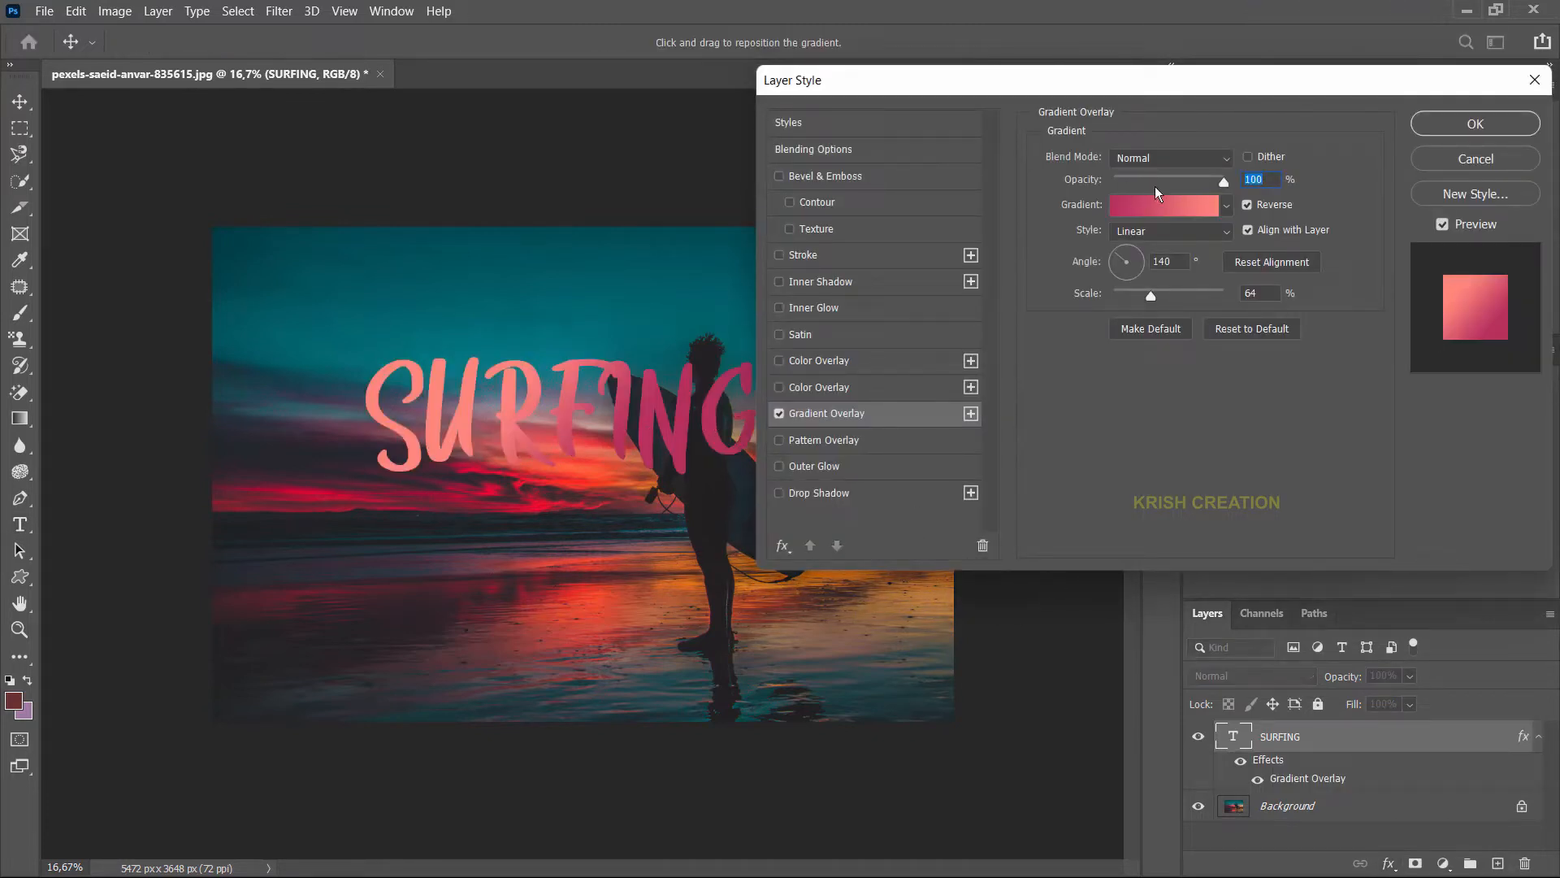
{"action": "left_click", "coordinate": [1226, 206]}
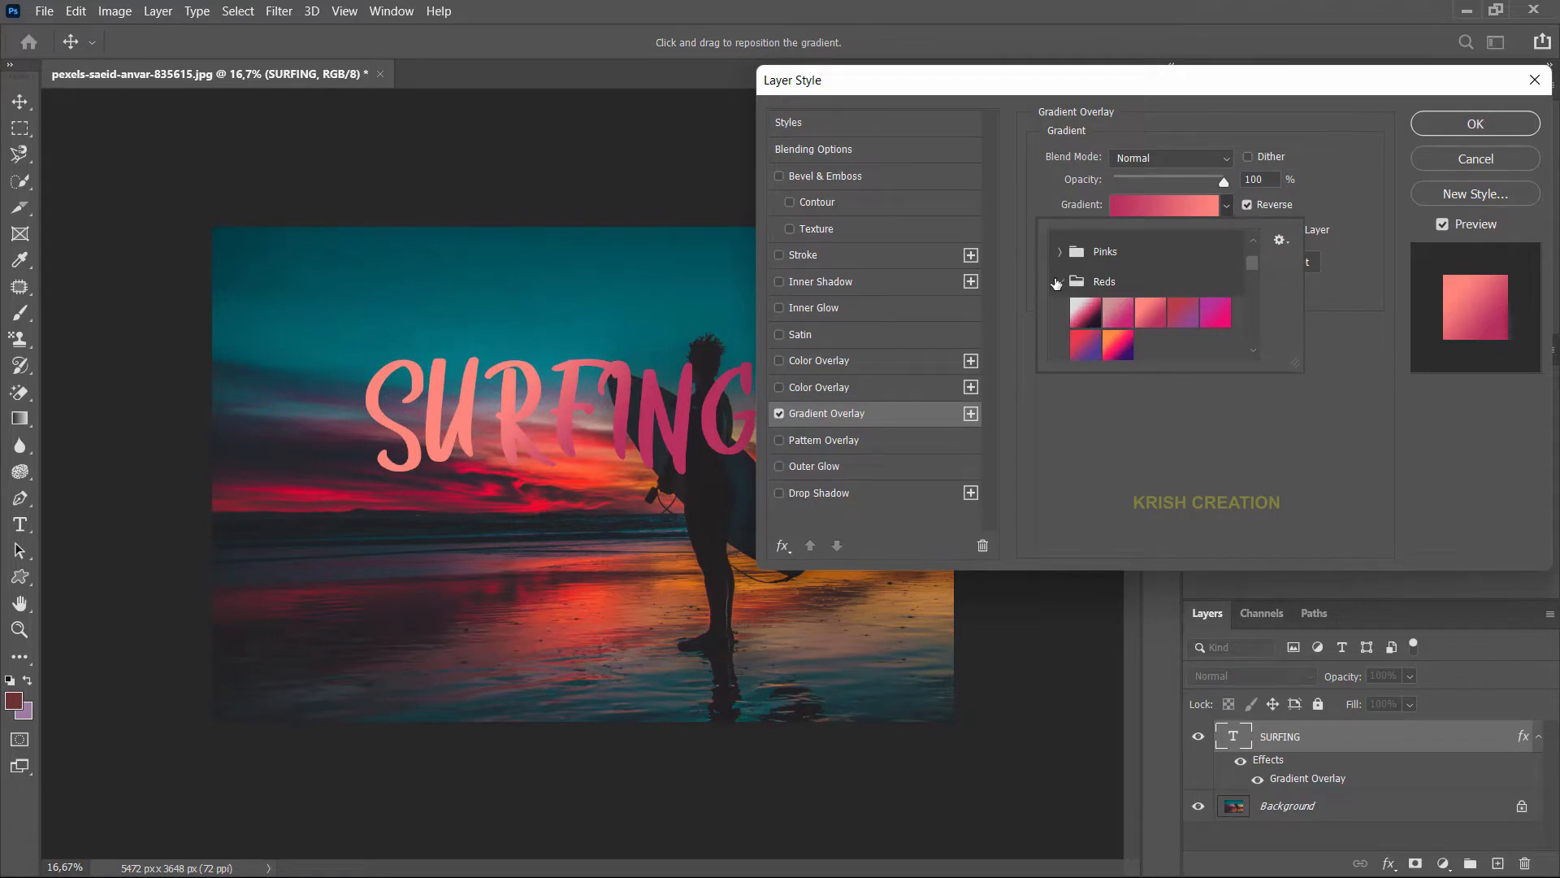
{"action": "left_click", "coordinate": [1193, 204]}
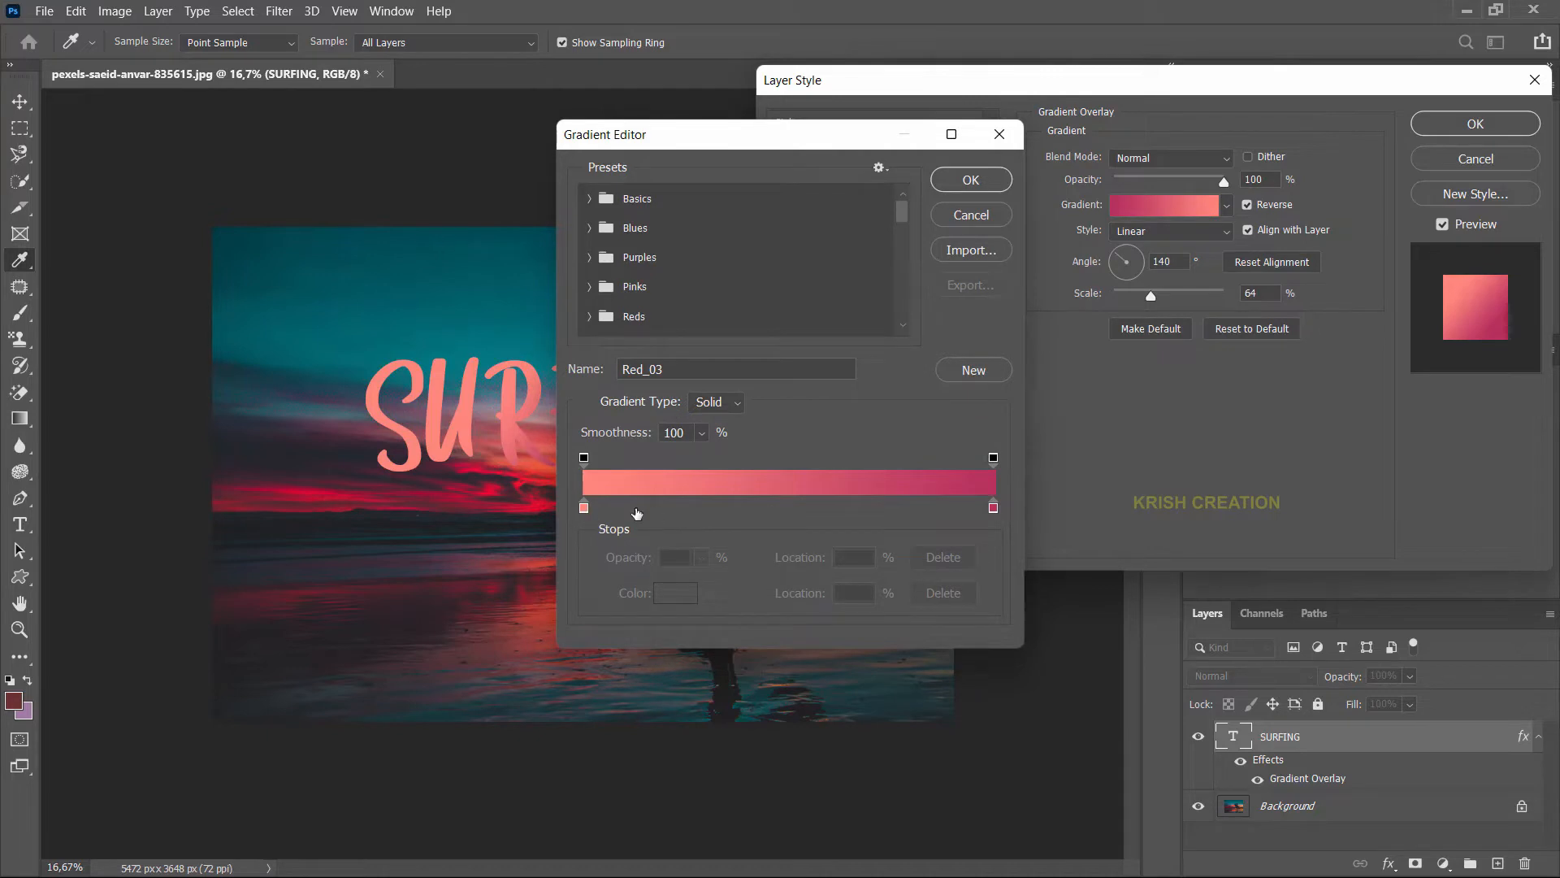
{"action": "left_click", "coordinate": [972, 180]}
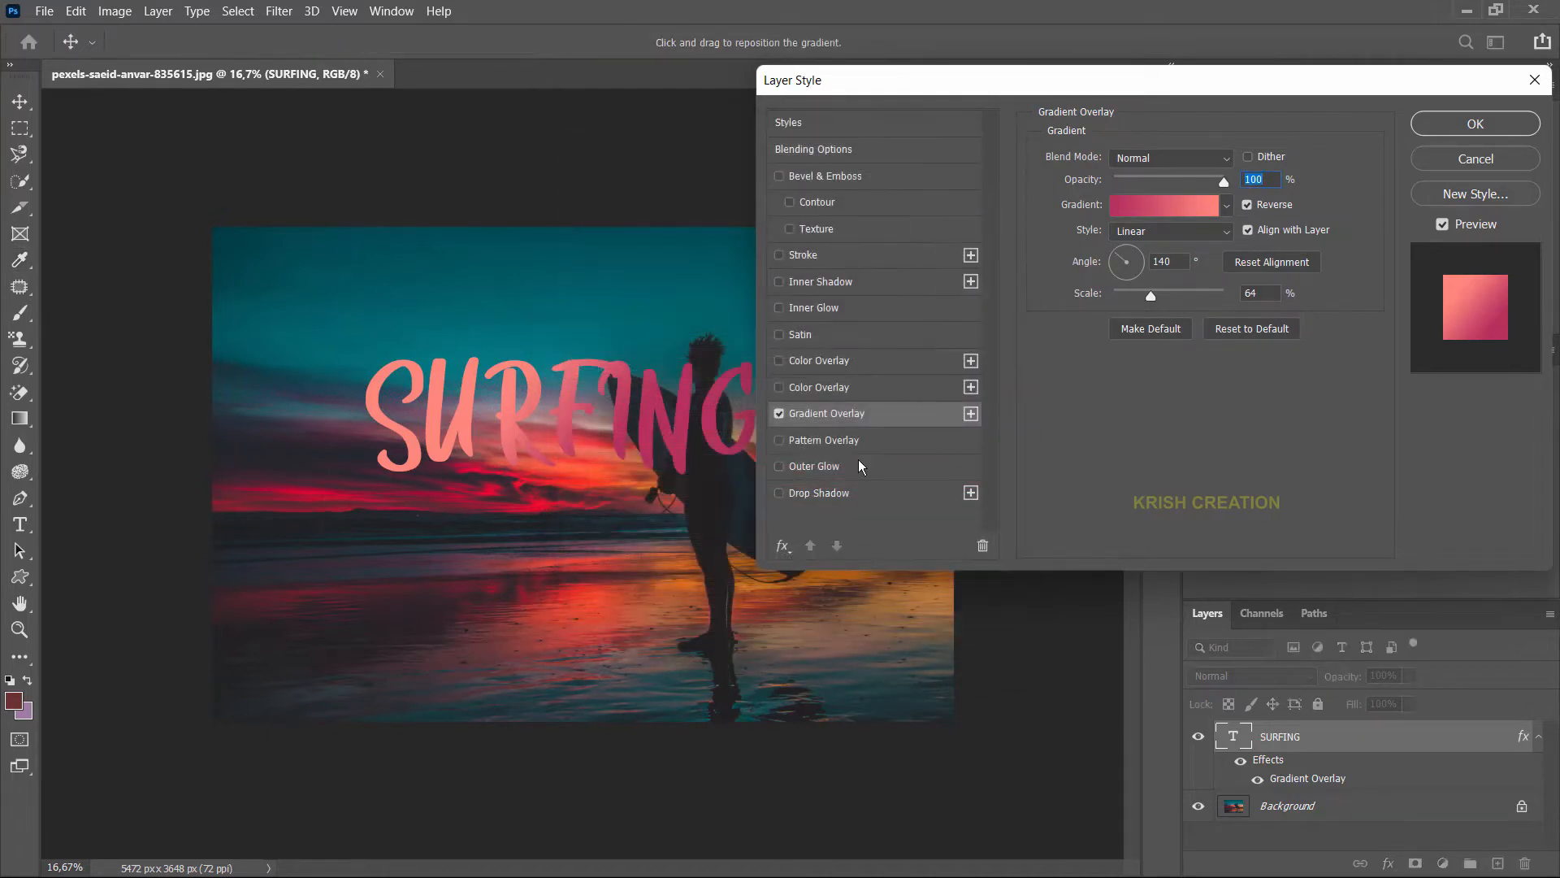
Step: Add a Drop Shadow in colour #1f1f1f to the SURFING text and apply the layer style
{"action": "left_click", "coordinate": [779, 494]}
{"action": "left_click", "coordinate": [820, 493]}
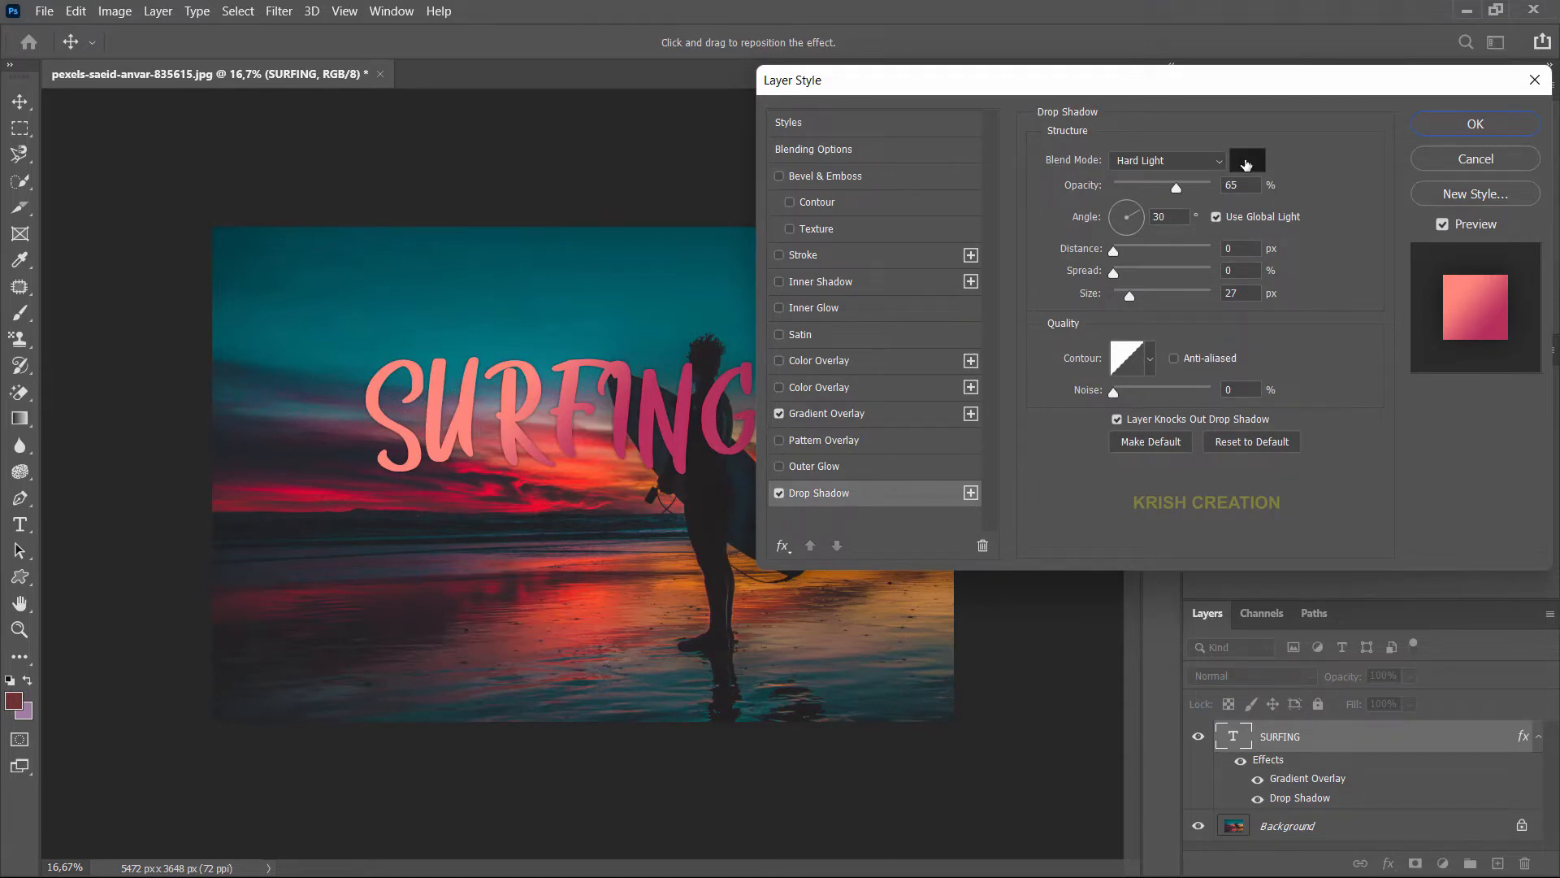
{"action": "left_click", "coordinate": [1246, 164]}
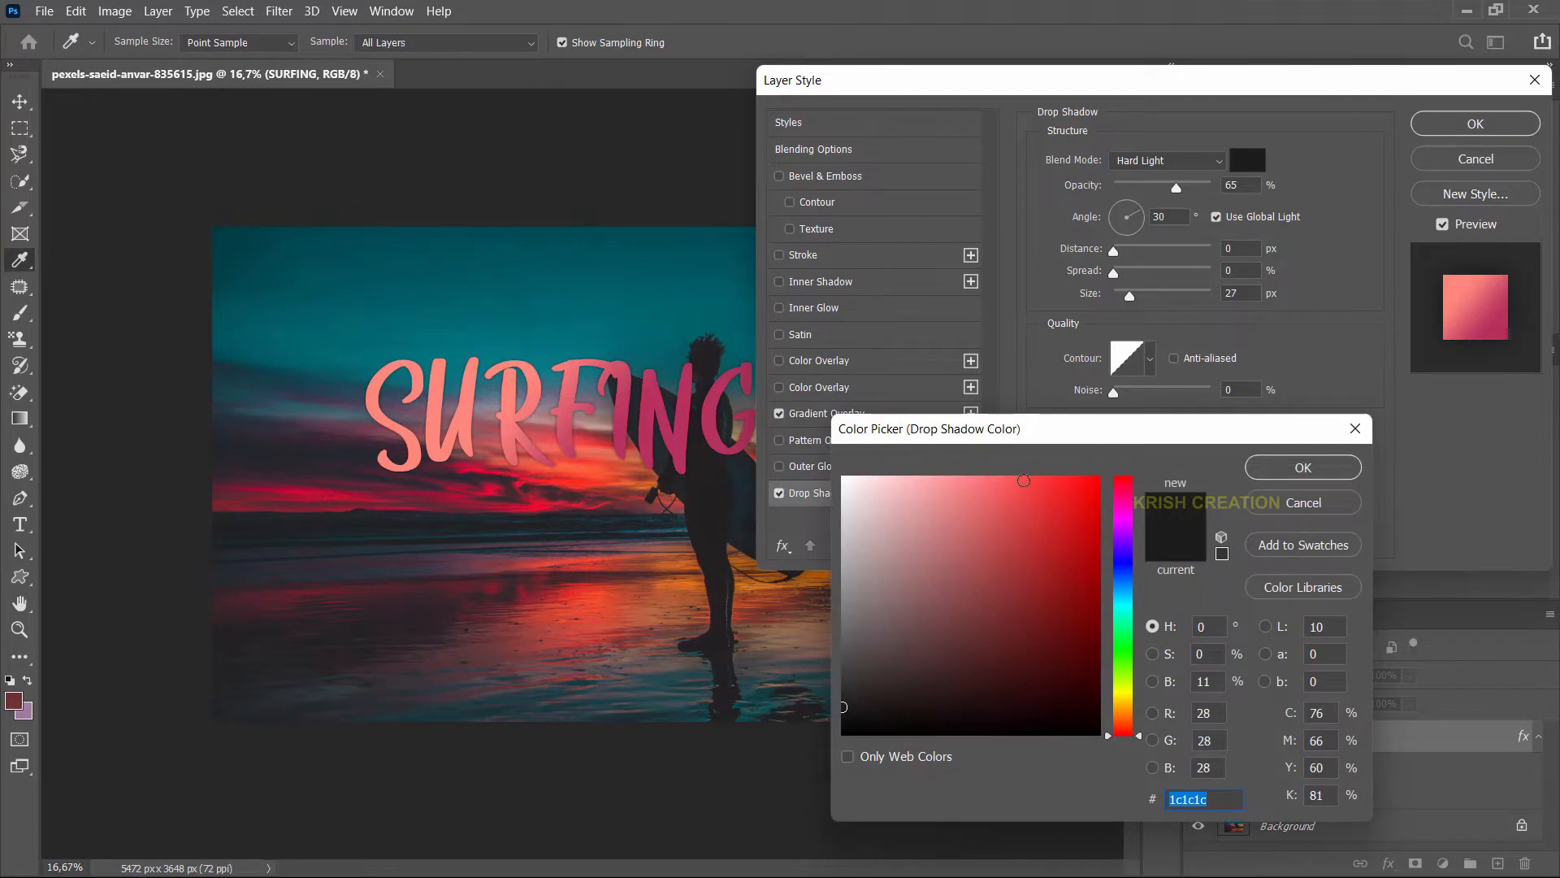
{"action": "left_click", "coordinate": [983, 486]}
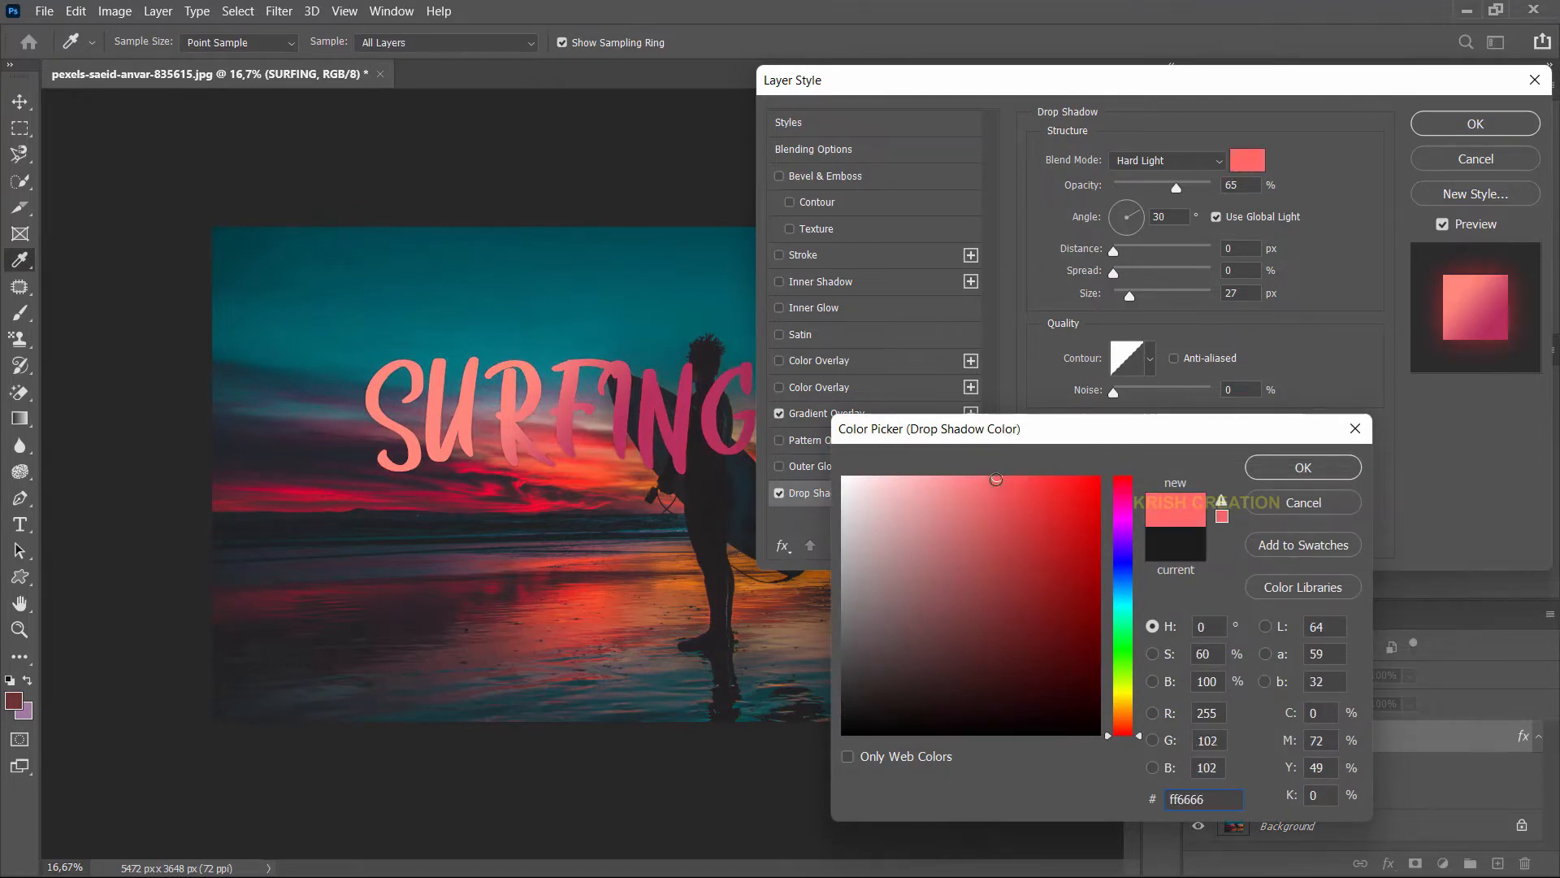
{"action": "left_click", "coordinate": [865, 659]}
{"action": "left_click_drag", "start_coordinate": [865, 658], "coordinate": [845, 704]}
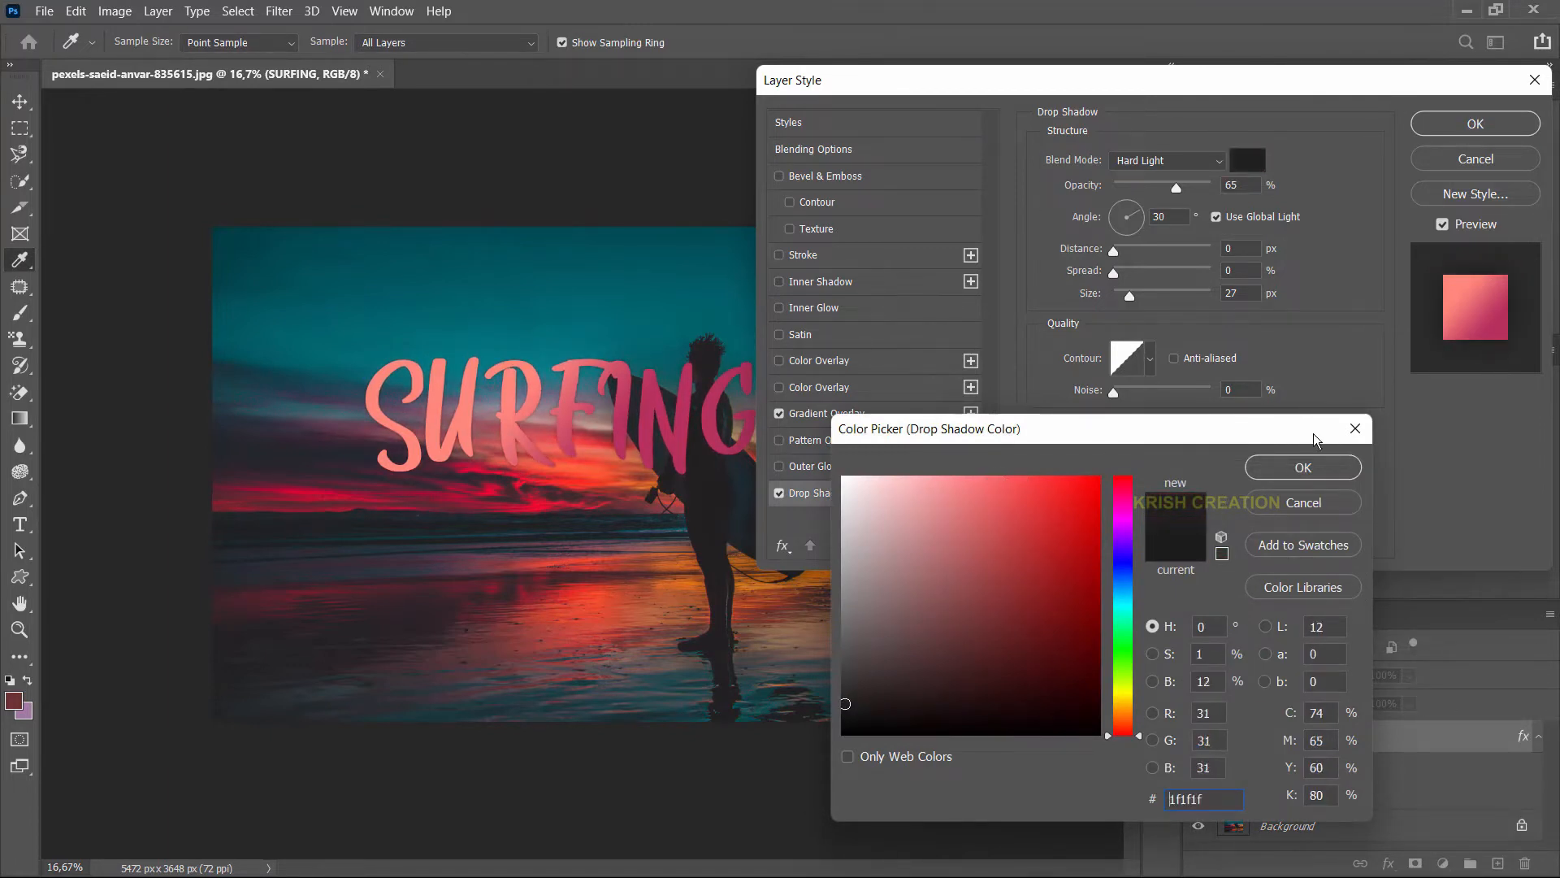
{"action": "left_click", "coordinate": [1303, 468]}
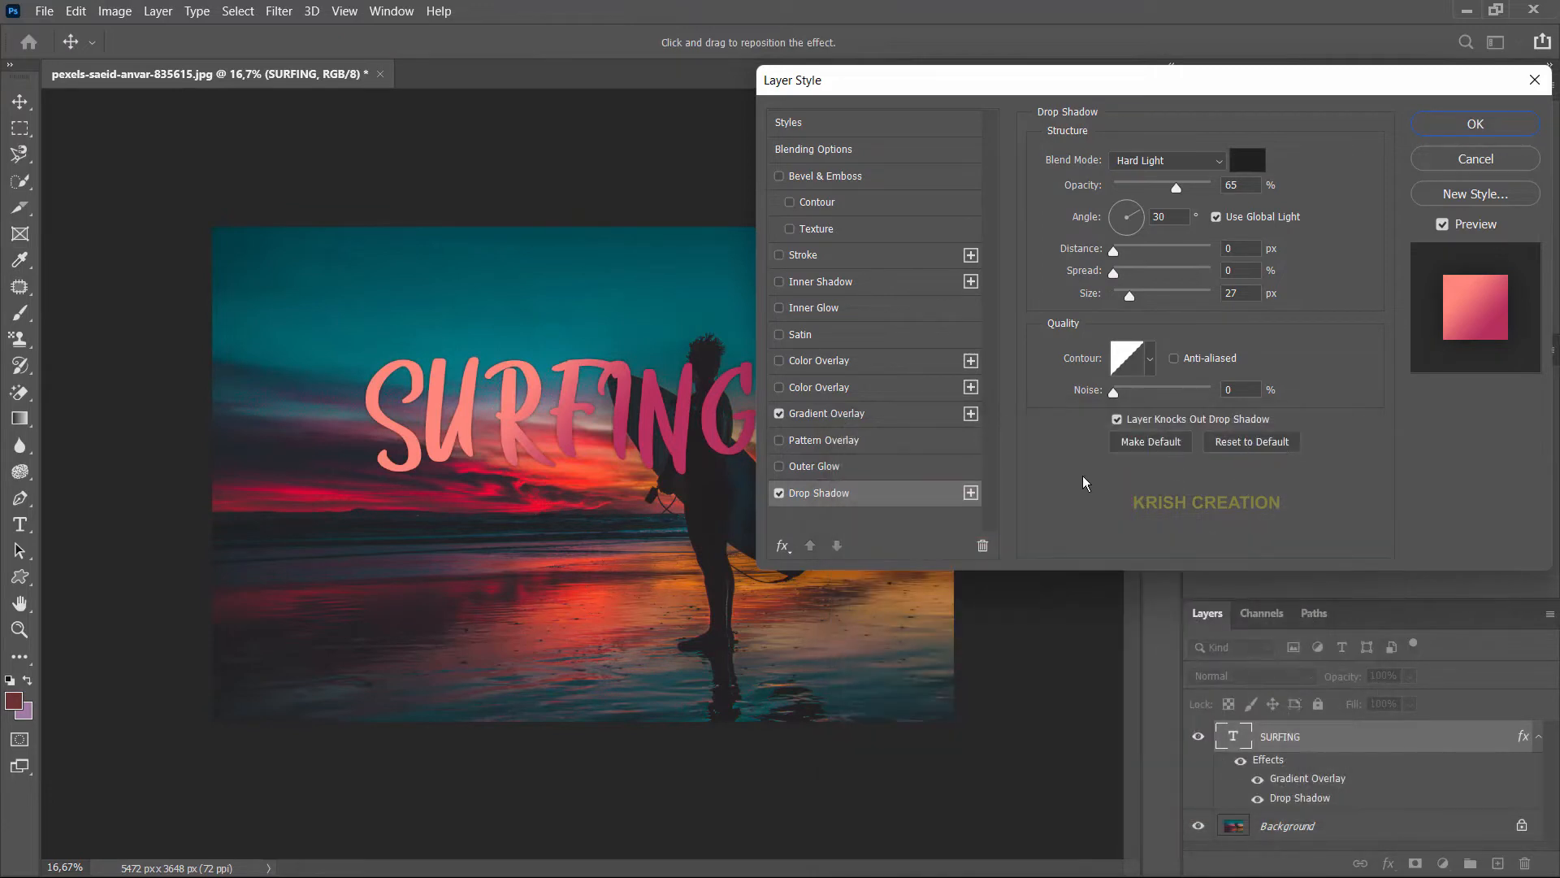
{"action": "left_click", "coordinate": [1473, 125]}
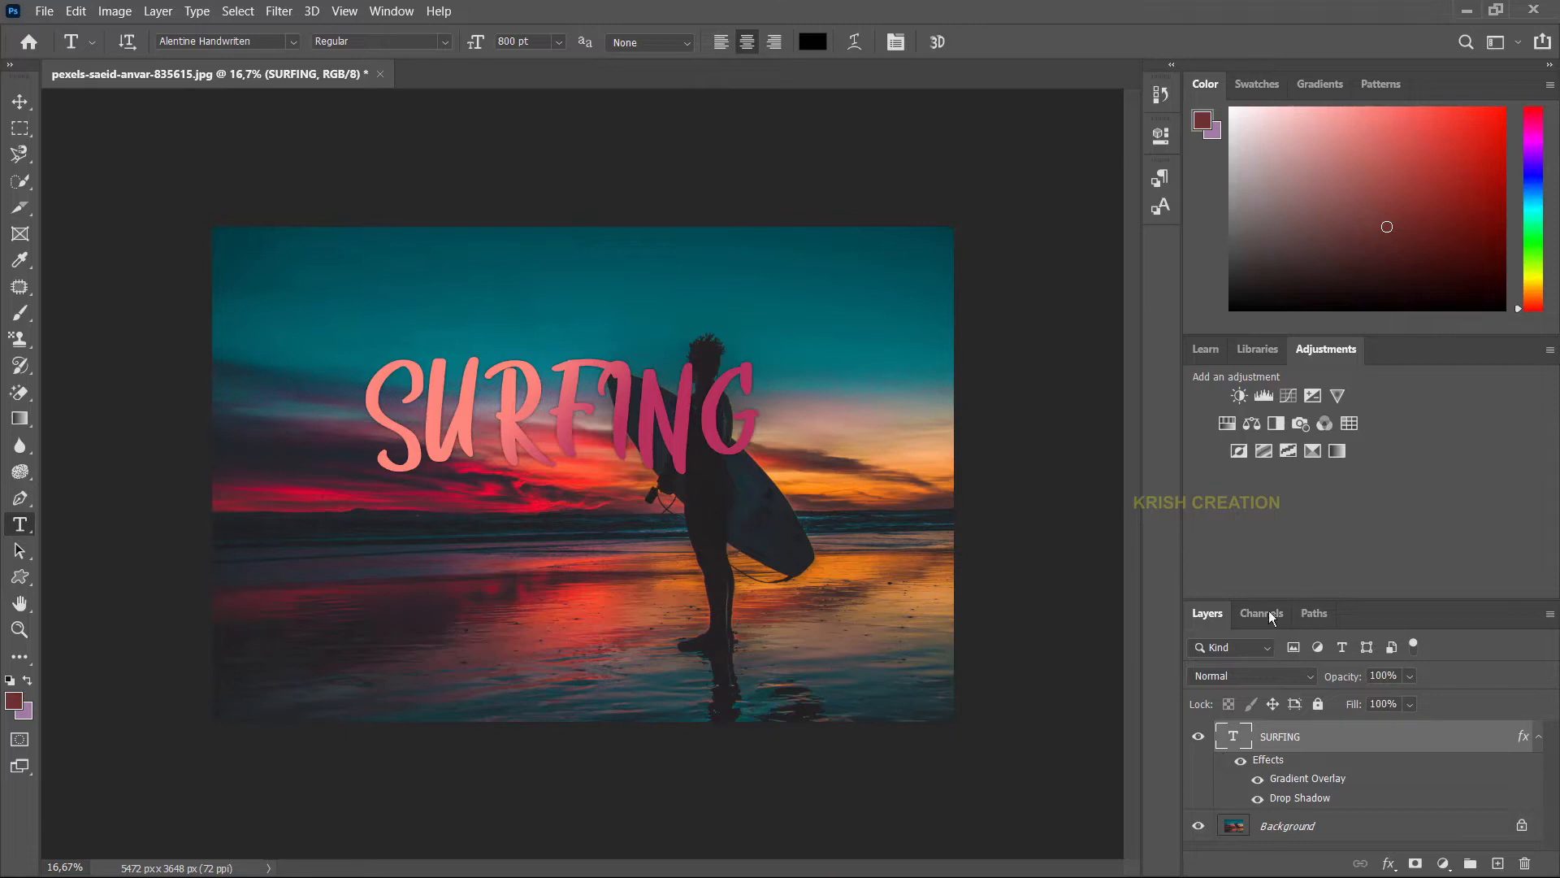
Step: Hide the SURFING text layer and select the surfer with his board on the Background layer with the Object Selection tool
{"action": "left_click", "coordinate": [1200, 738]}
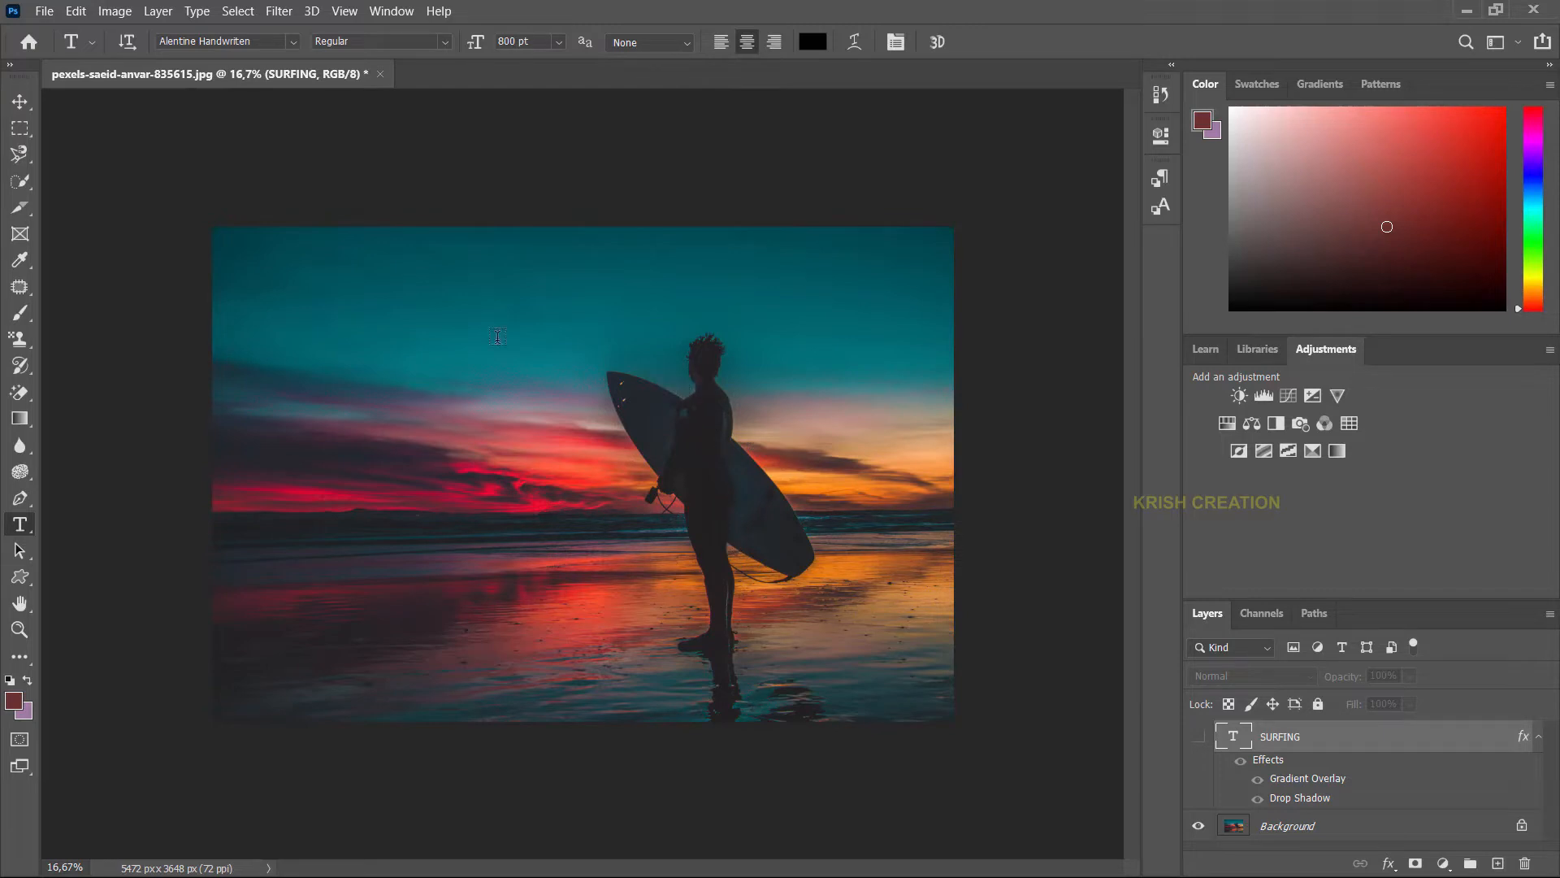
{"action": "left_click", "coordinate": [1282, 827]}
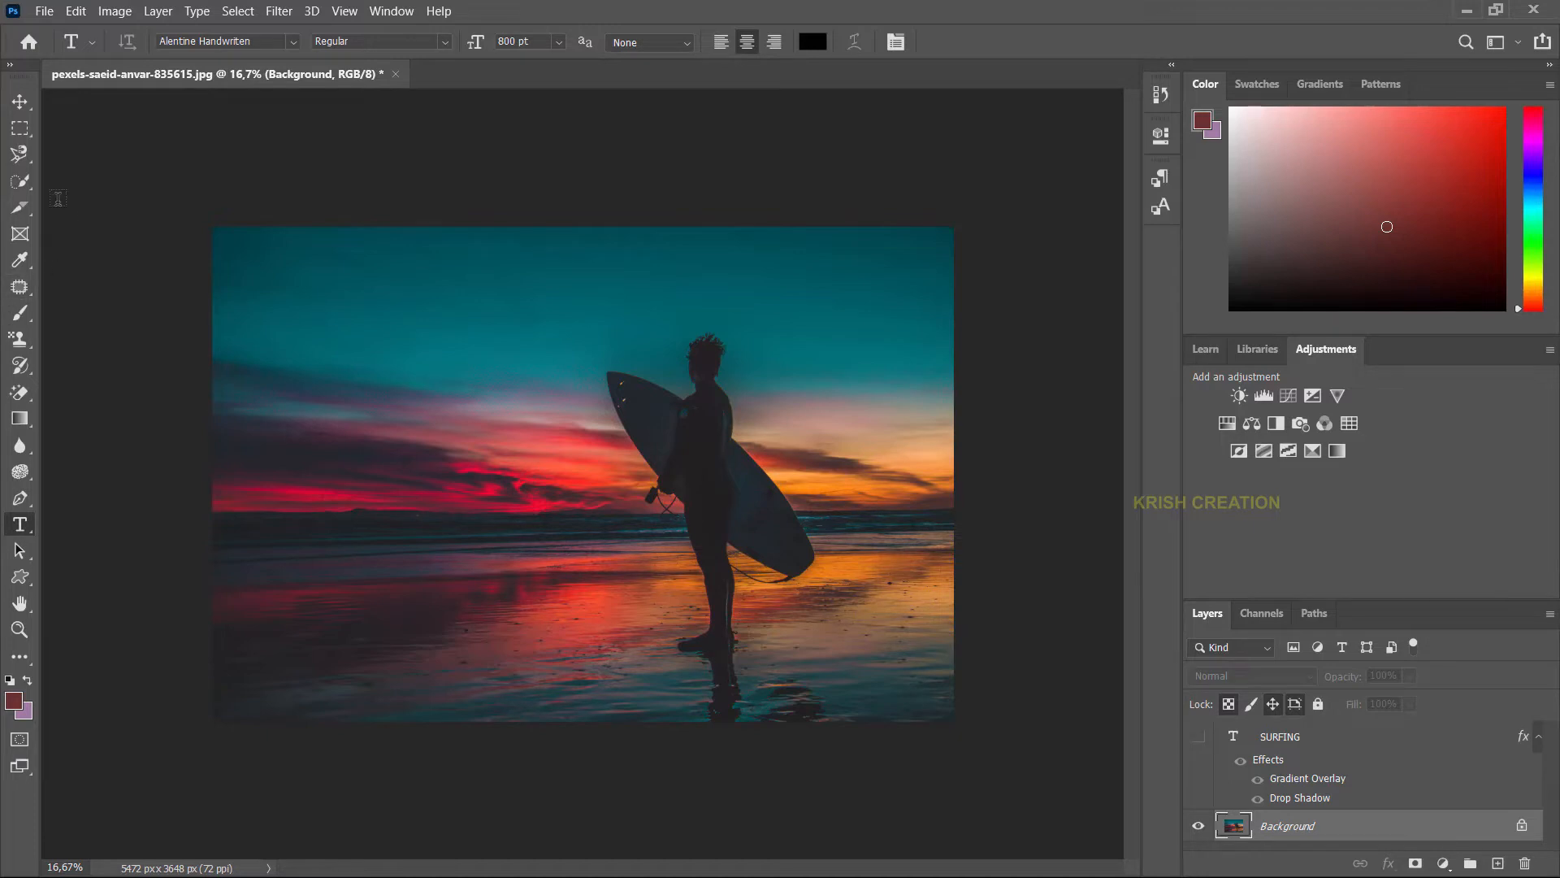
{"action": "left_click", "coordinate": [20, 186]}
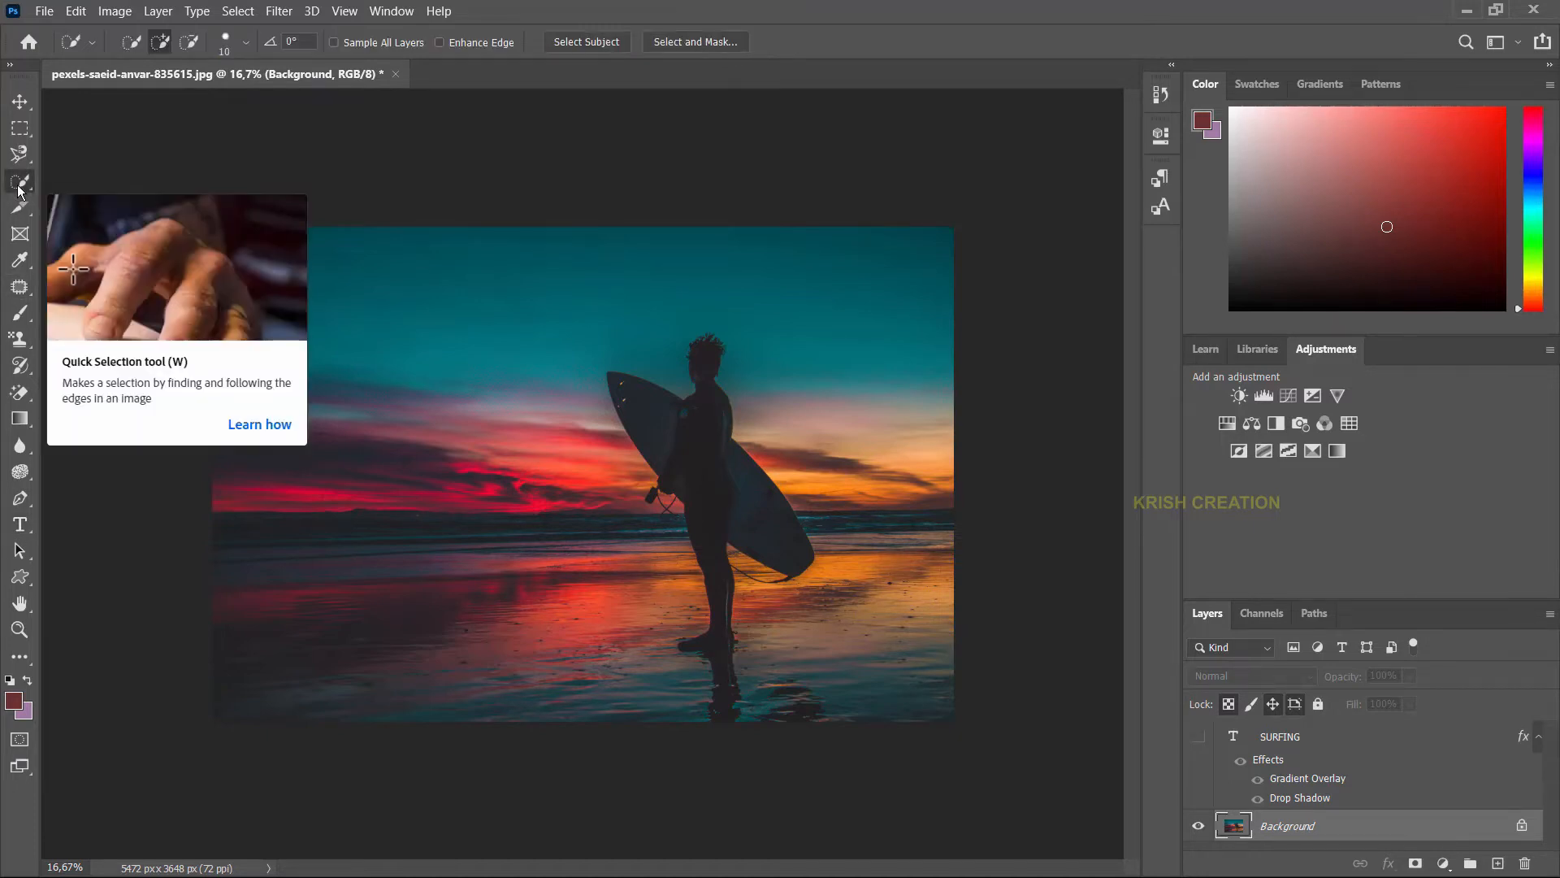
{"action": "right_click", "coordinate": [18, 186]}
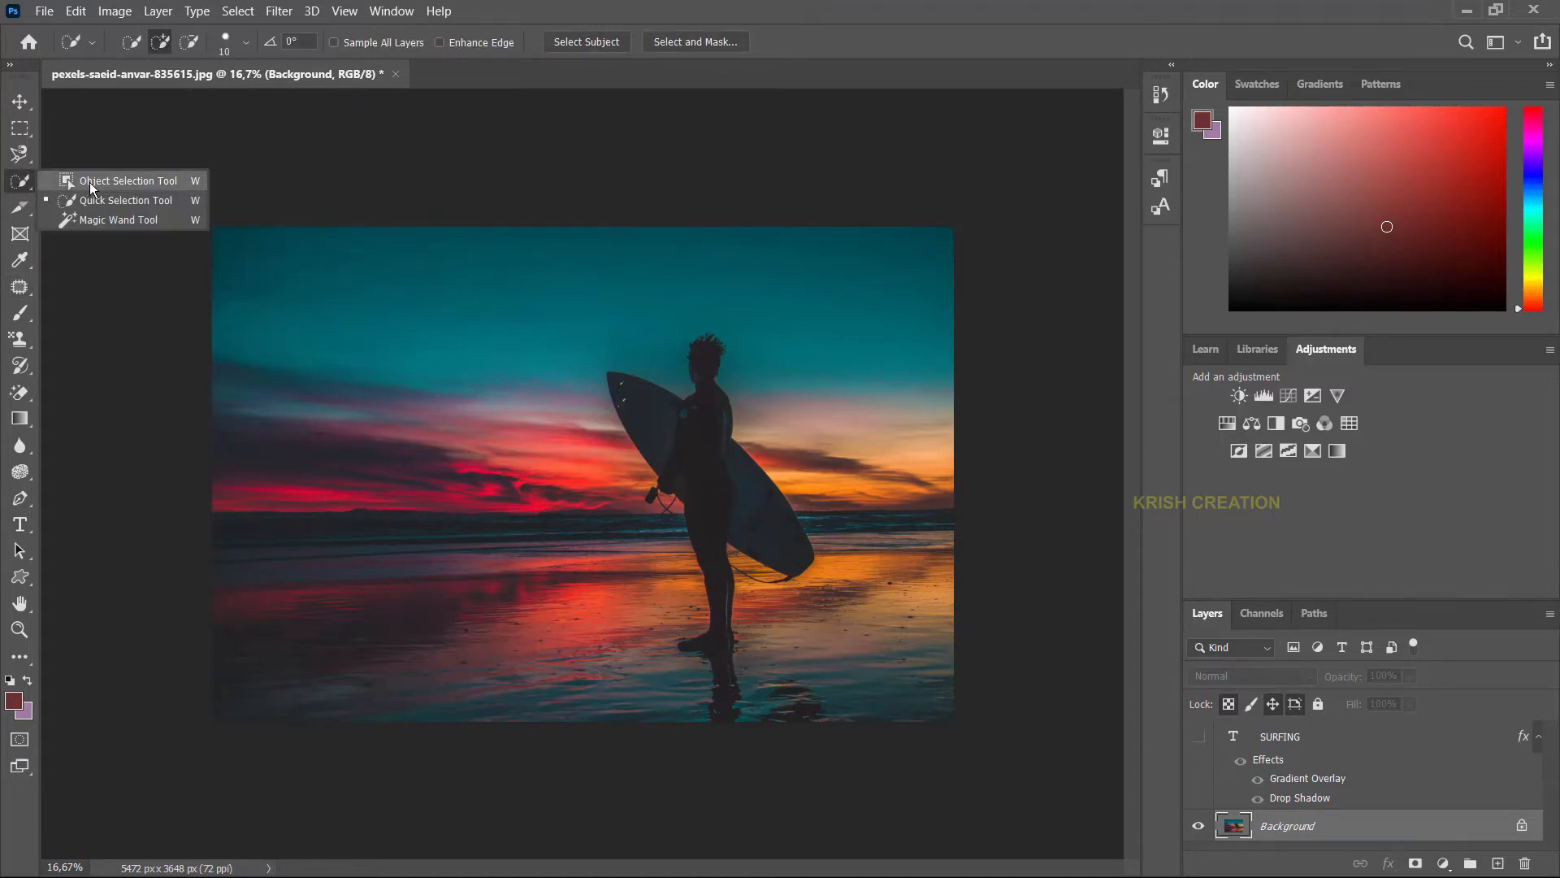
{"action": "left_click", "coordinate": [92, 189]}
{"action": "left_click_drag", "start_coordinate": [605, 322], "coordinate": [819, 663]}
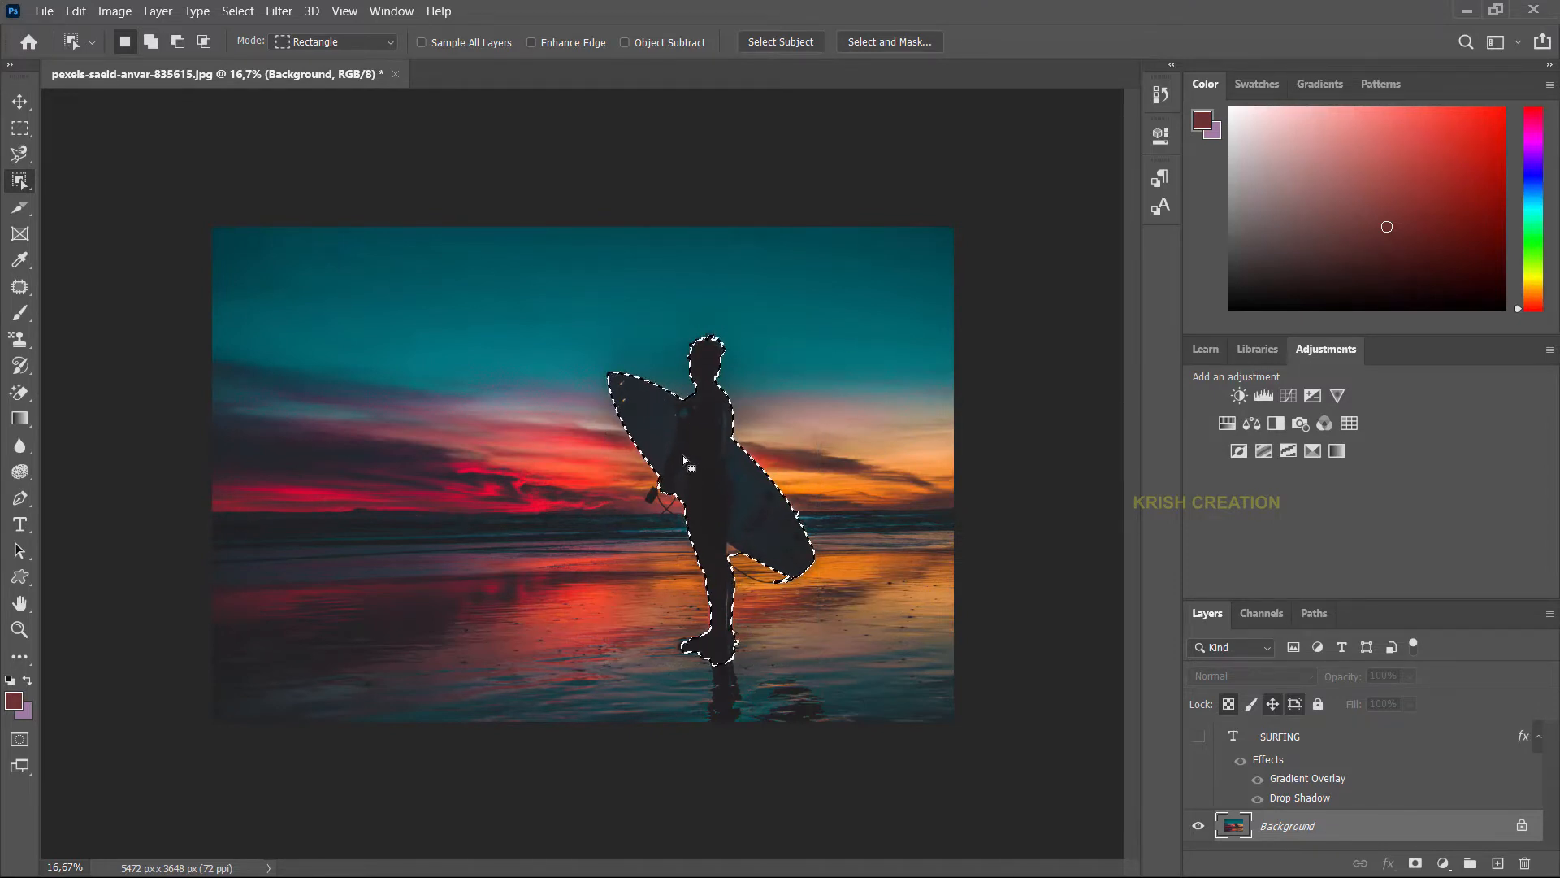
Step: Extend the selection to the surfer's hand with the Quick Selection tool and copy the selected surfer to a new layer
{"action": "right_click", "coordinate": [19, 181]}
{"action": "left_click", "coordinate": [76, 200]}
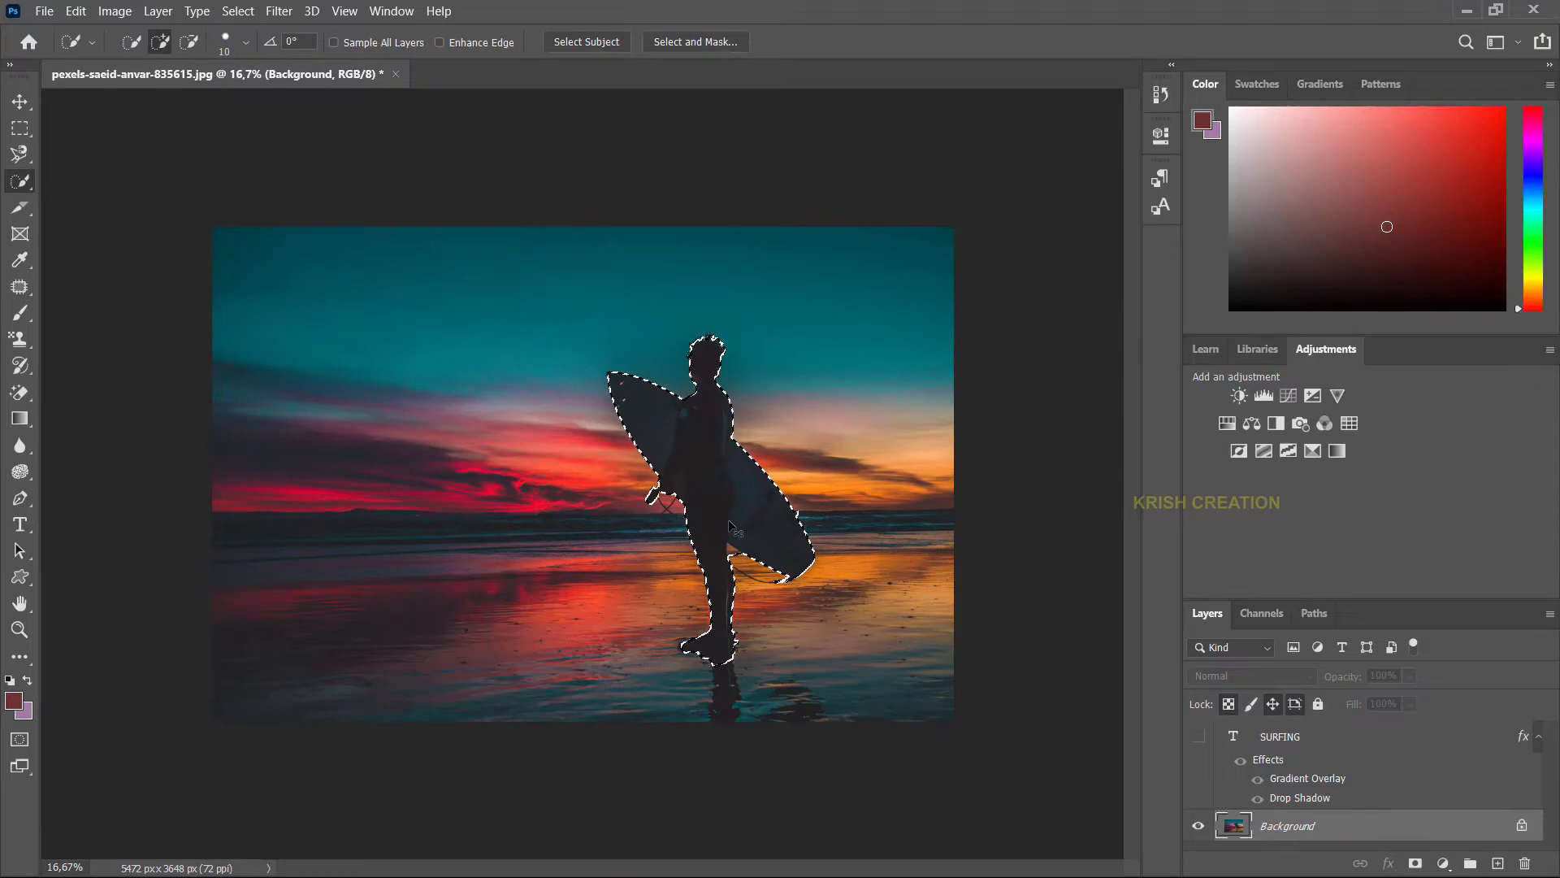
{"action": "key", "text": "ctrl+j"}
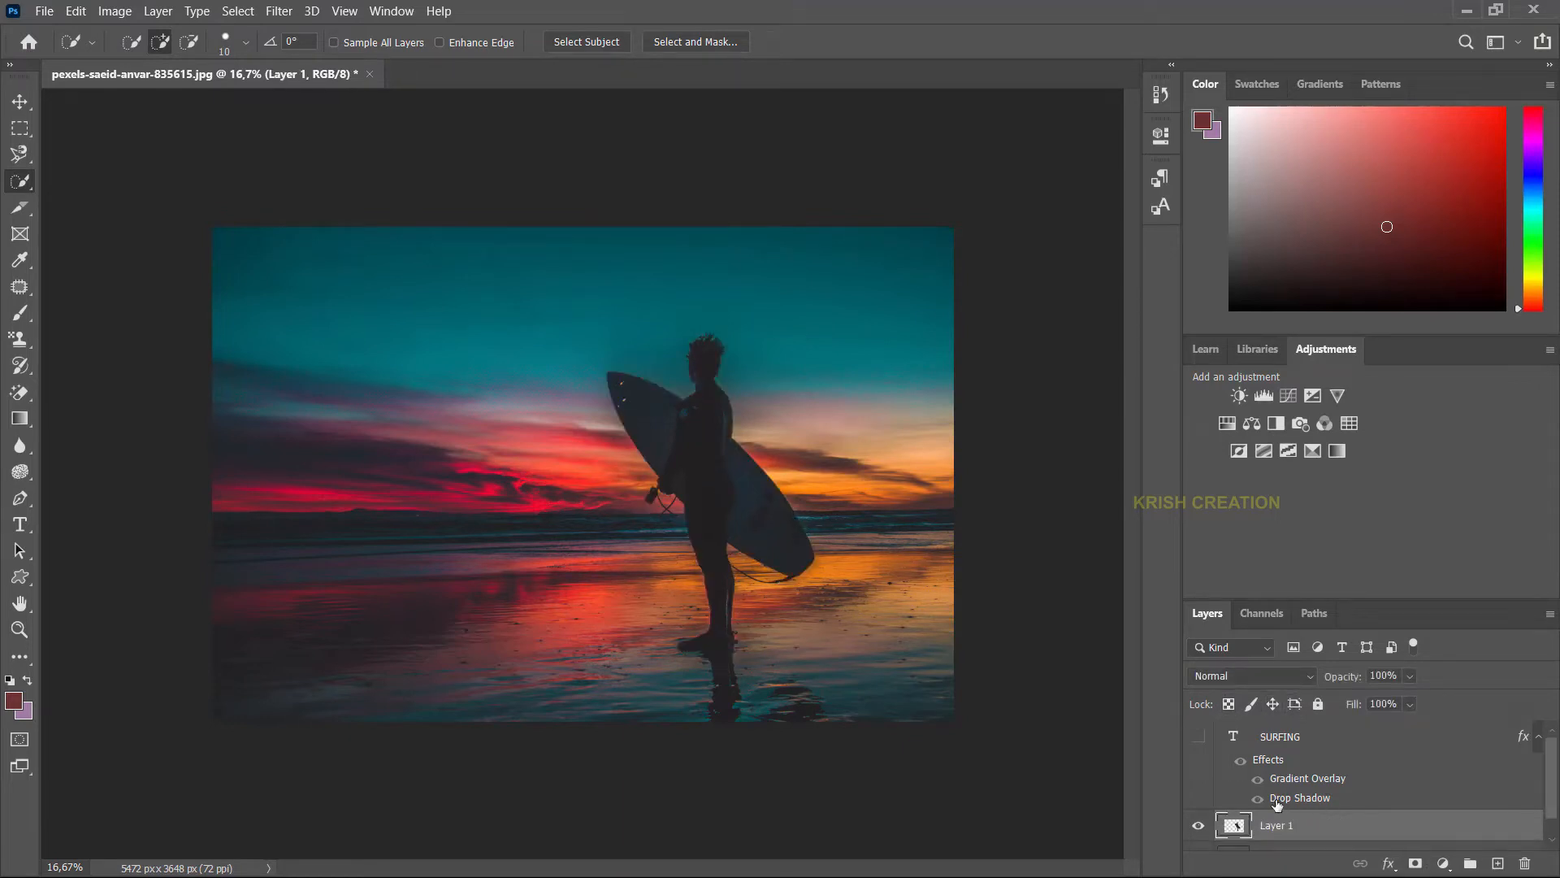
Step: Check the surfer cutout on its own by hiding the Background layer, and show the Background again
{"action": "scroll", "coordinate": [1278, 804], "scroll_direction": "down", "scroll_amount": 1}
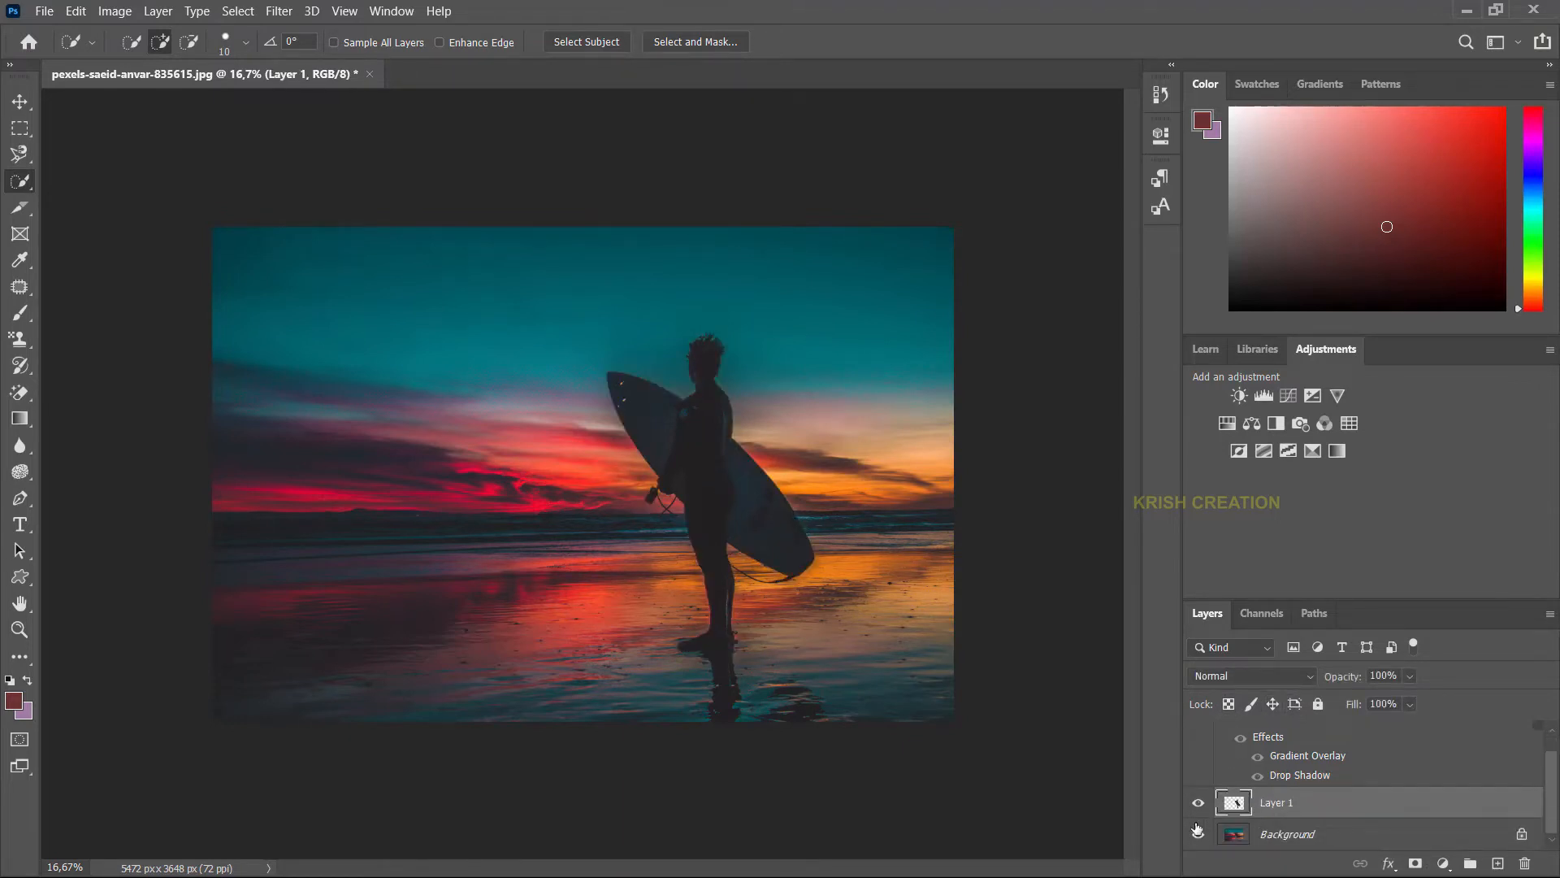
{"action": "left_click", "coordinate": [1278, 835]}
{"action": "left_click", "coordinate": [1273, 806]}
{"action": "left_click", "coordinate": [1198, 836]}
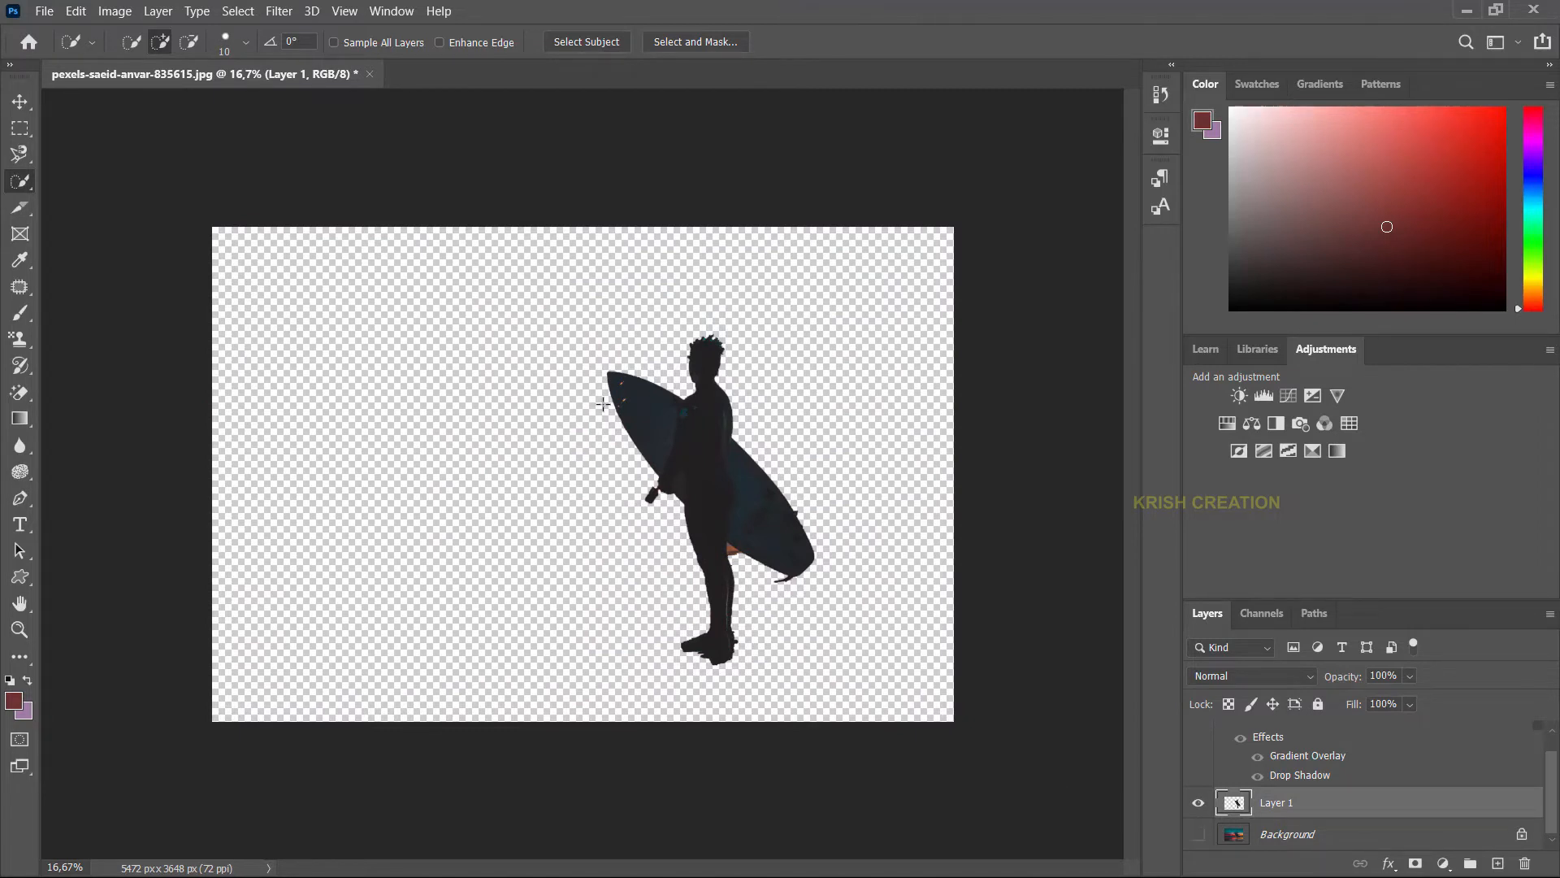
{"action": "left_click", "coordinate": [1206, 835]}
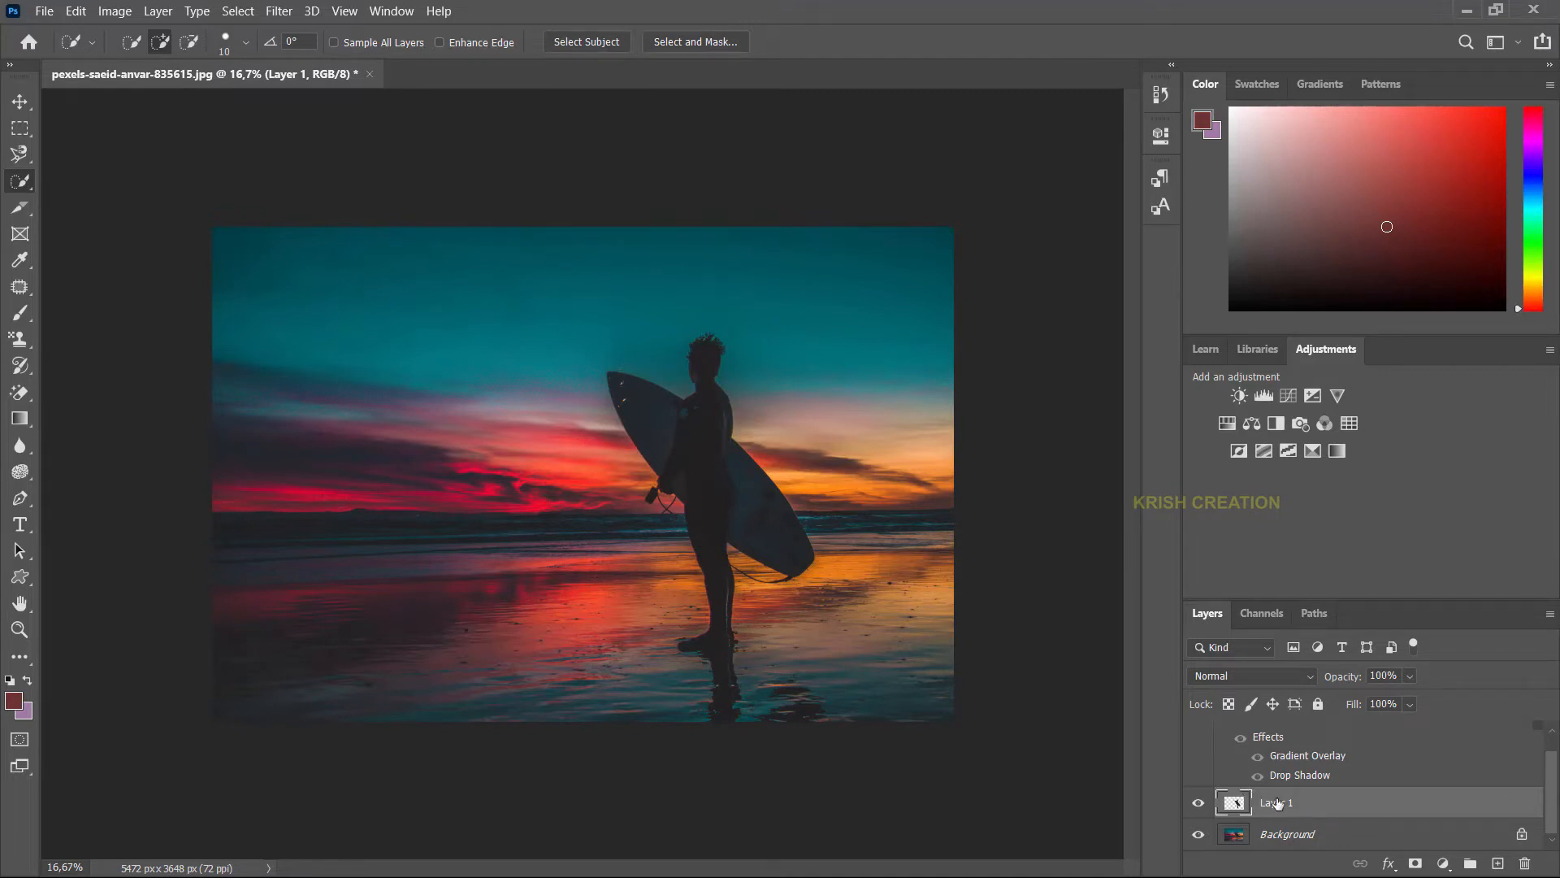
Step: Show the SURFING text layer and move the surfer cutout layer above it so the text sits behind the surfer
{"action": "scroll", "coordinate": [1308, 798], "scroll_direction": "up", "scroll_amount": 1}
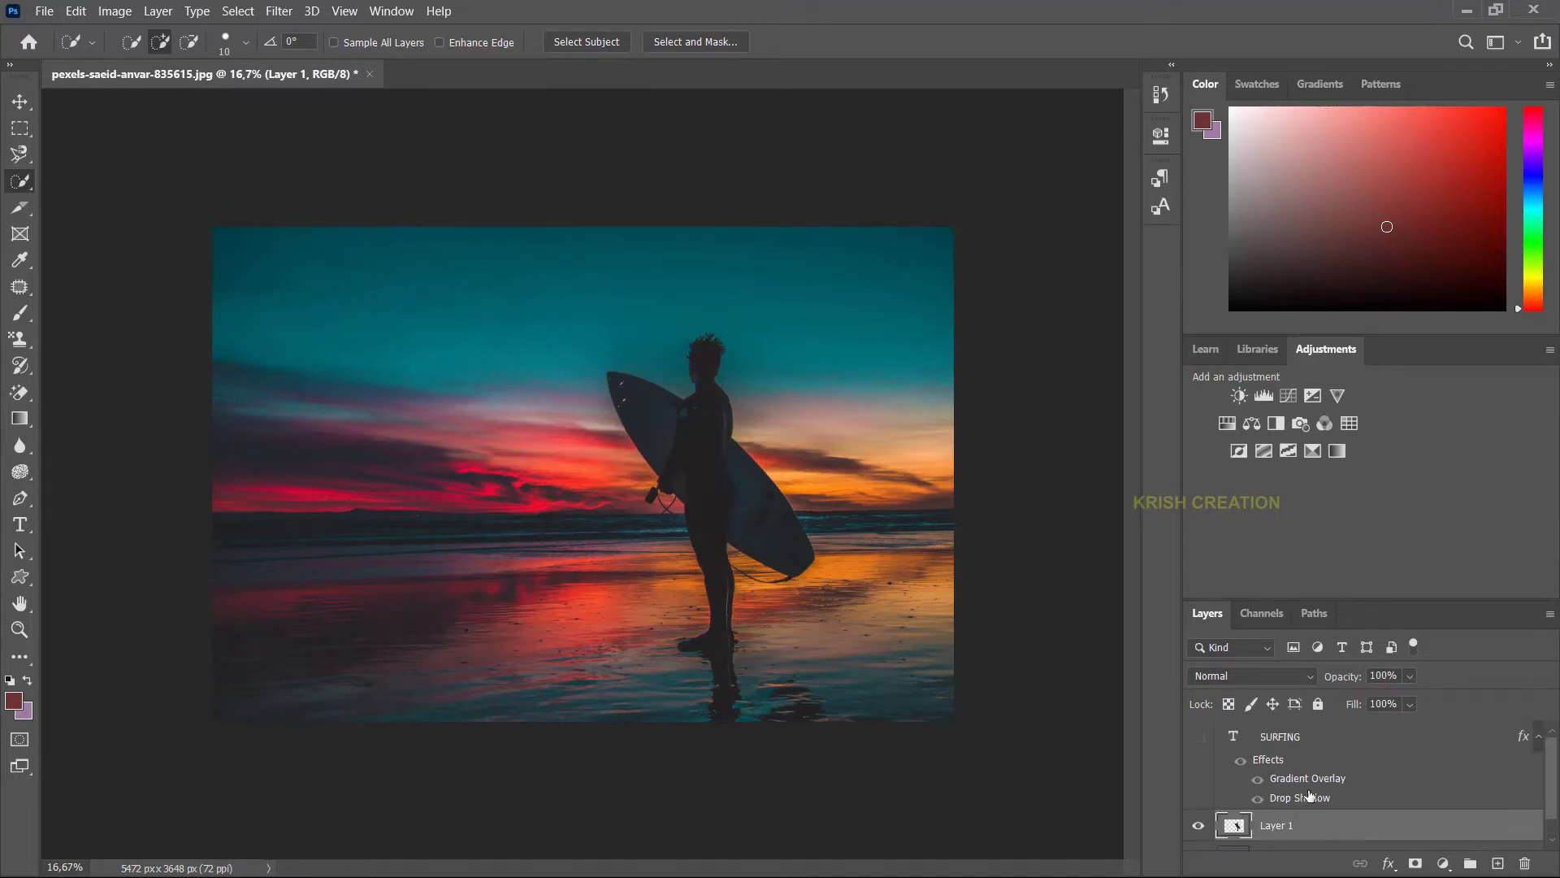
{"action": "left_click", "coordinate": [1196, 738]}
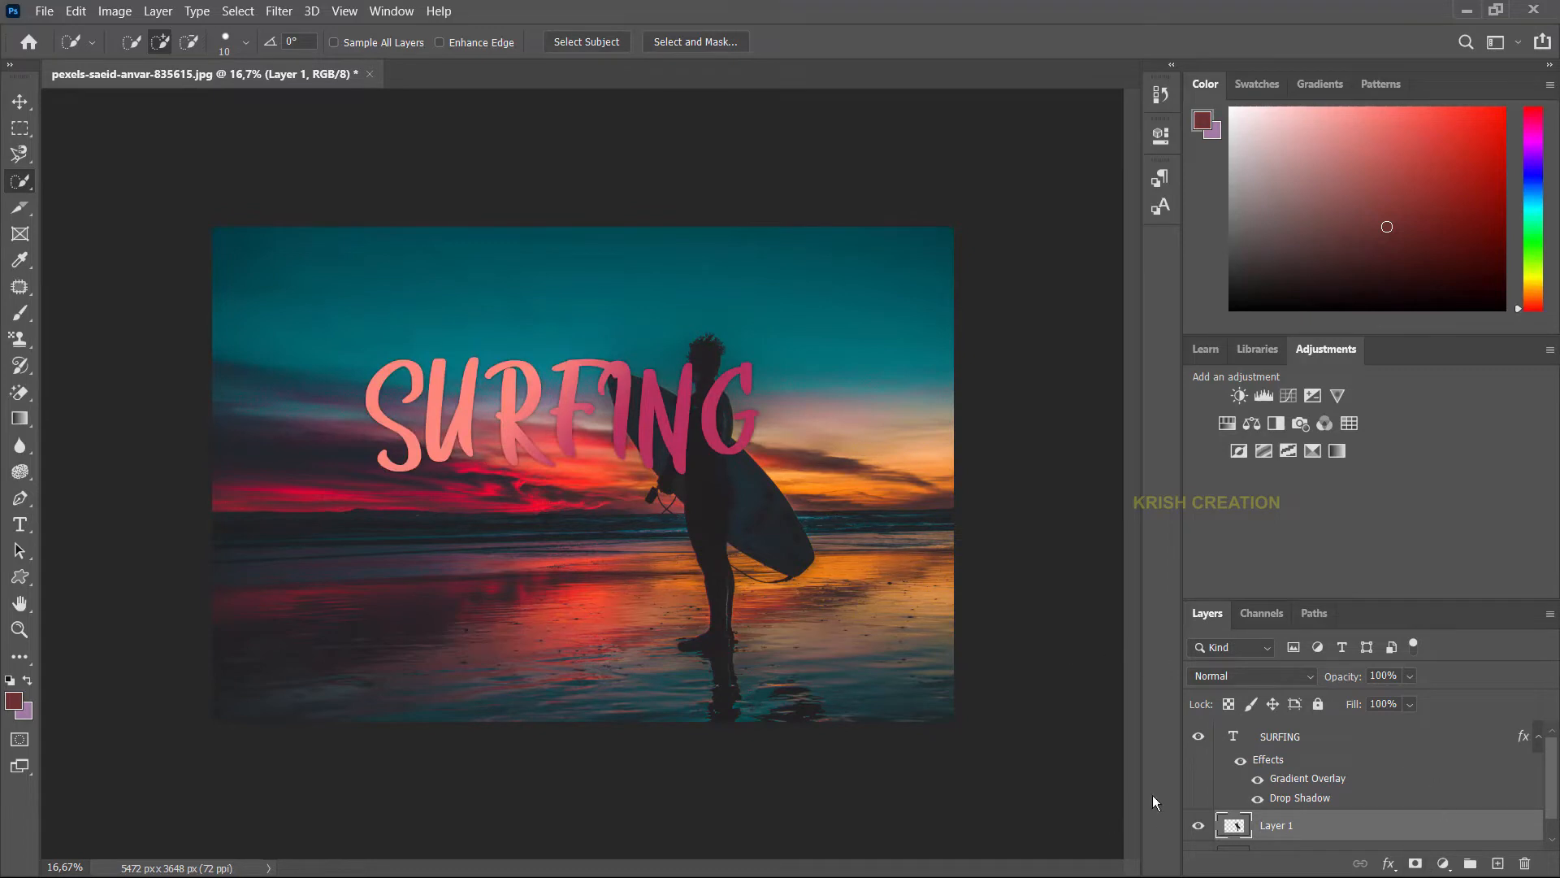
{"action": "scroll", "coordinate": [1277, 772], "scroll_direction": "down", "scroll_amount": 1}
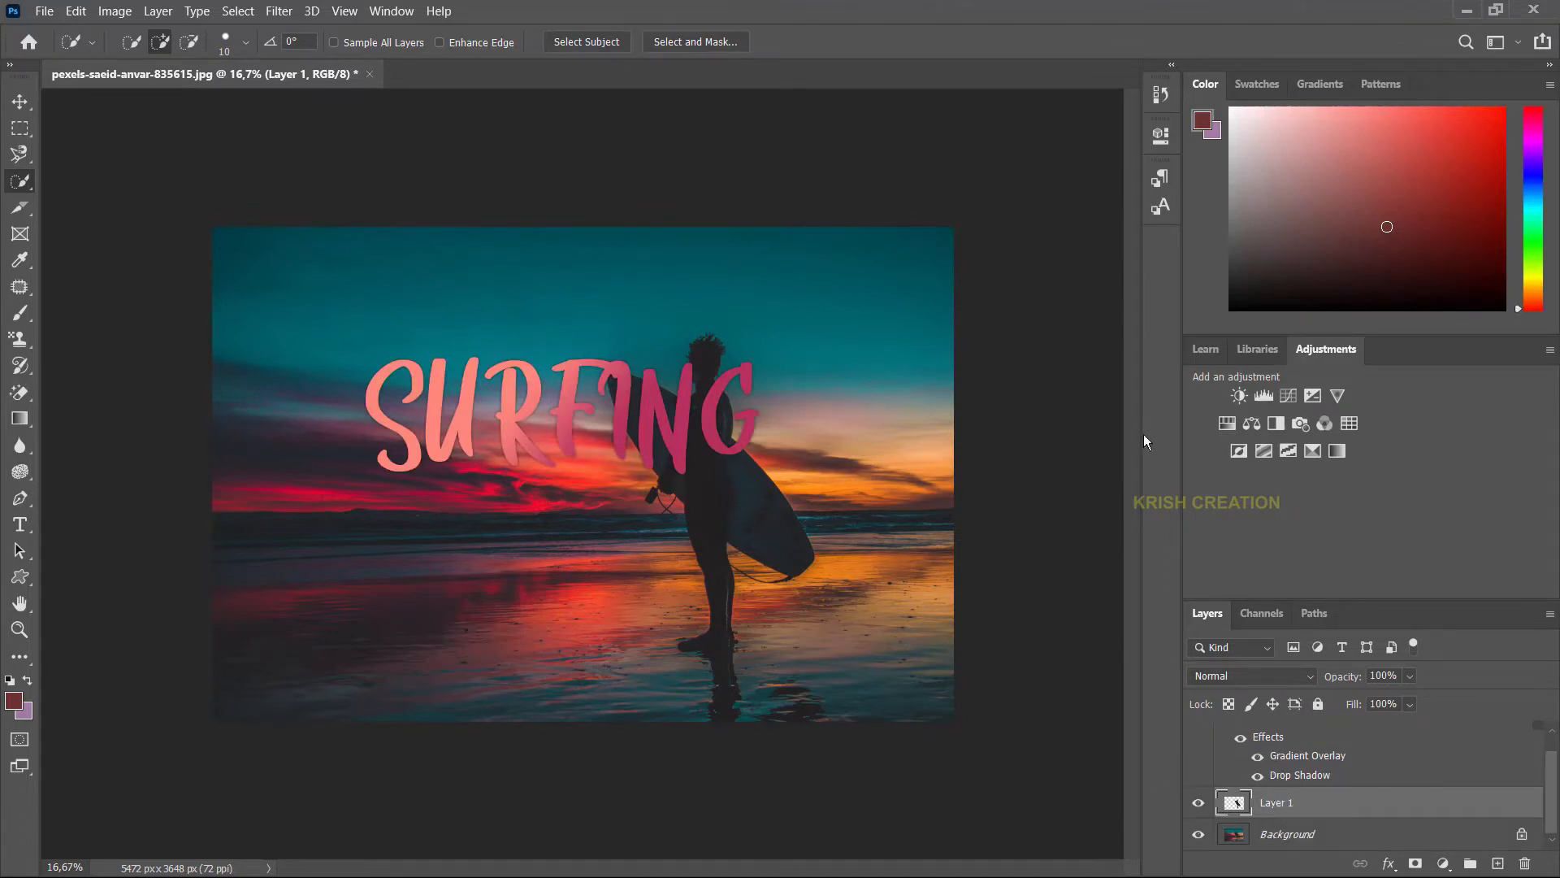
{"action": "left_click_drag", "start_coordinate": [1272, 807], "coordinate": [1261, 722]}
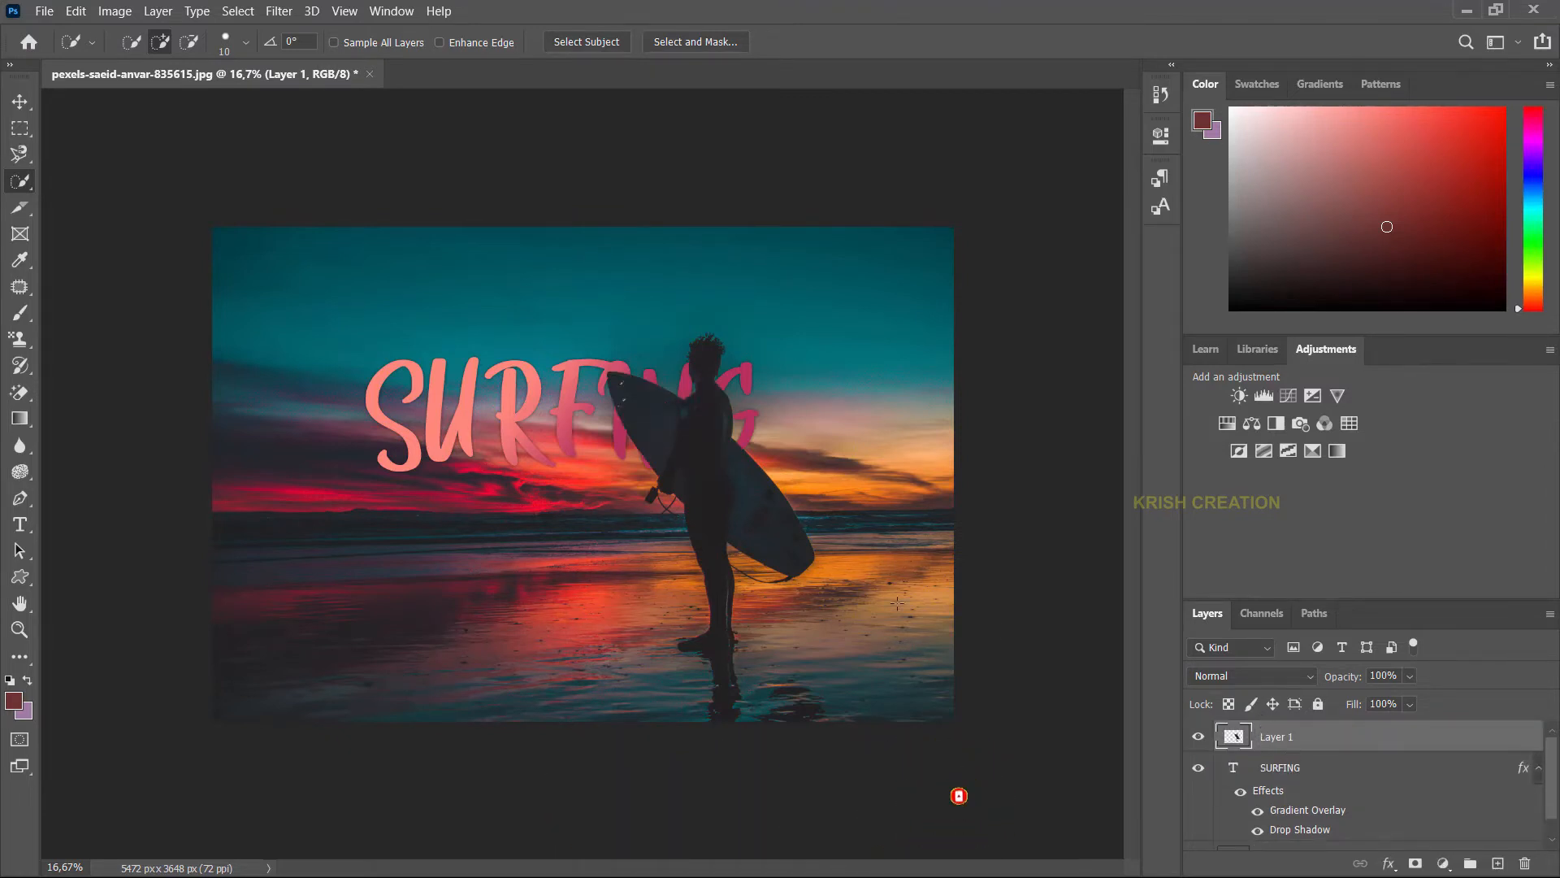
{"action": "scroll", "coordinate": [1256, 845], "scroll_direction": "down", "scroll_amount": 1}
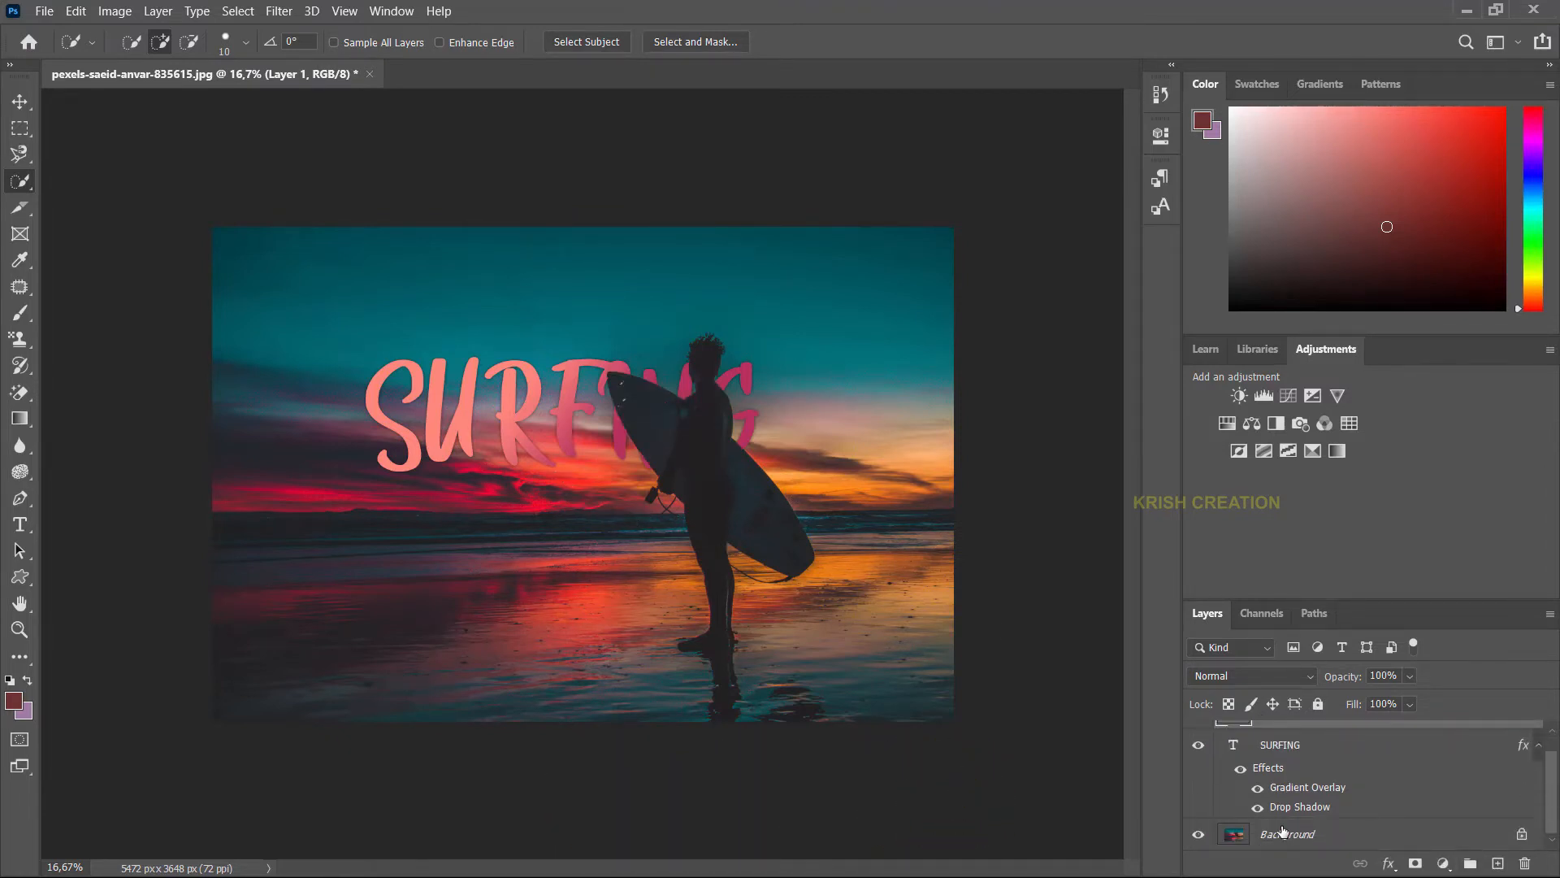
{"action": "scroll", "coordinate": [1283, 828], "scroll_direction": "up", "scroll_amount": 1}
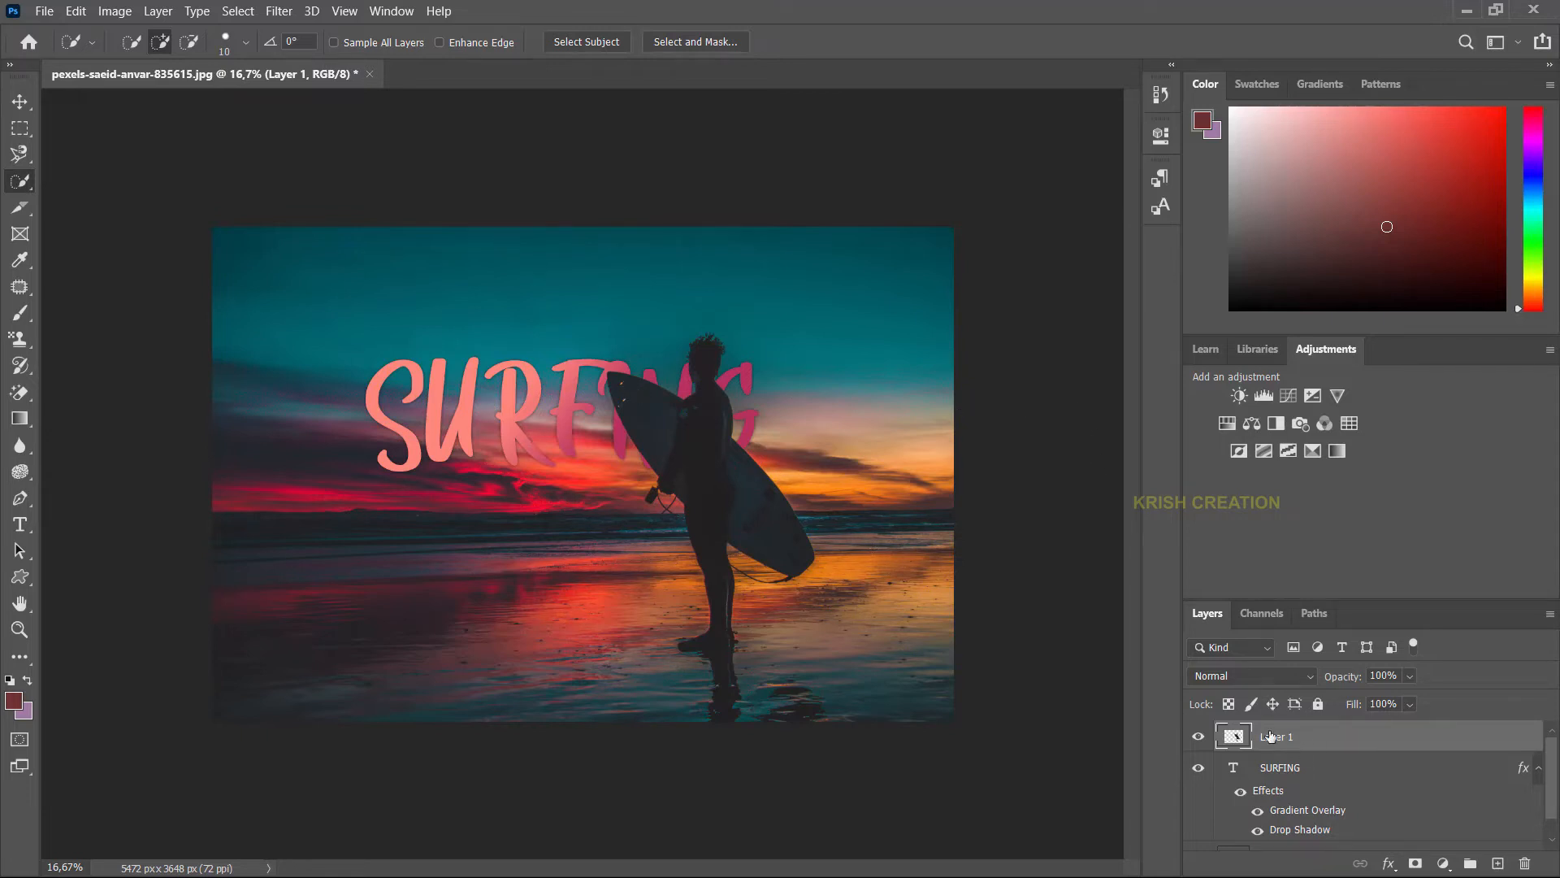
{"action": "key", "text": "v"}
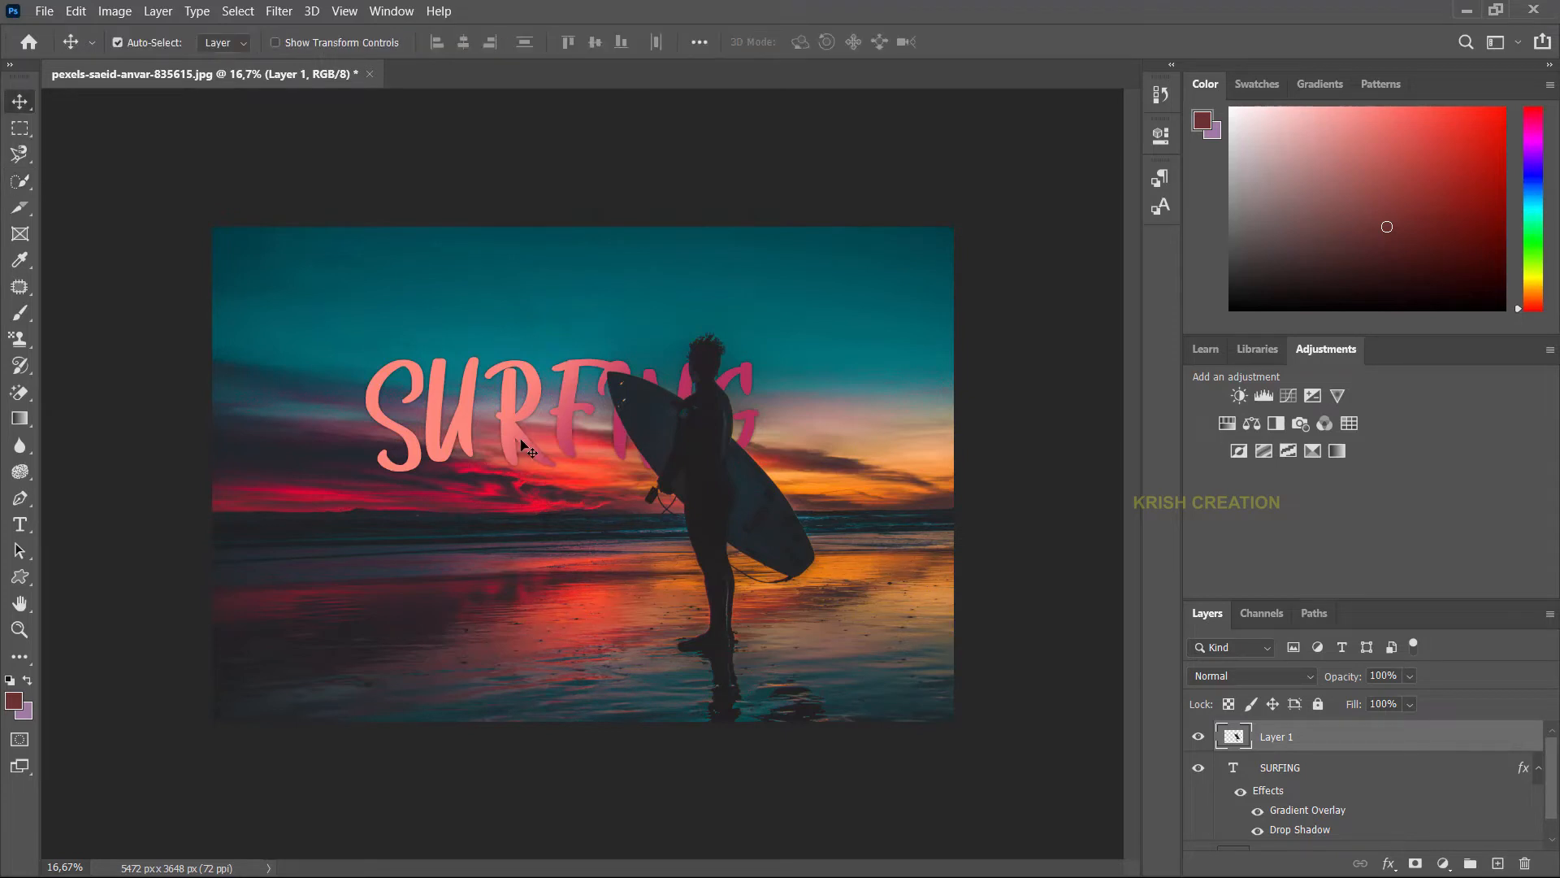
Step: Move the SURFING text up into the sky and to the right so it sits behind the surfer's head and board tip
{"action": "mouse_move", "coordinate": [526, 433]}
{"action": "left_mouse_down"}
{"action": "mouse_move", "coordinate": [562, 419]}
{"action": "mouse_move", "coordinate": [562, 393]}
{"action": "mouse_move", "coordinate": [543, 388]}
{"action": "left_mouse_up"}
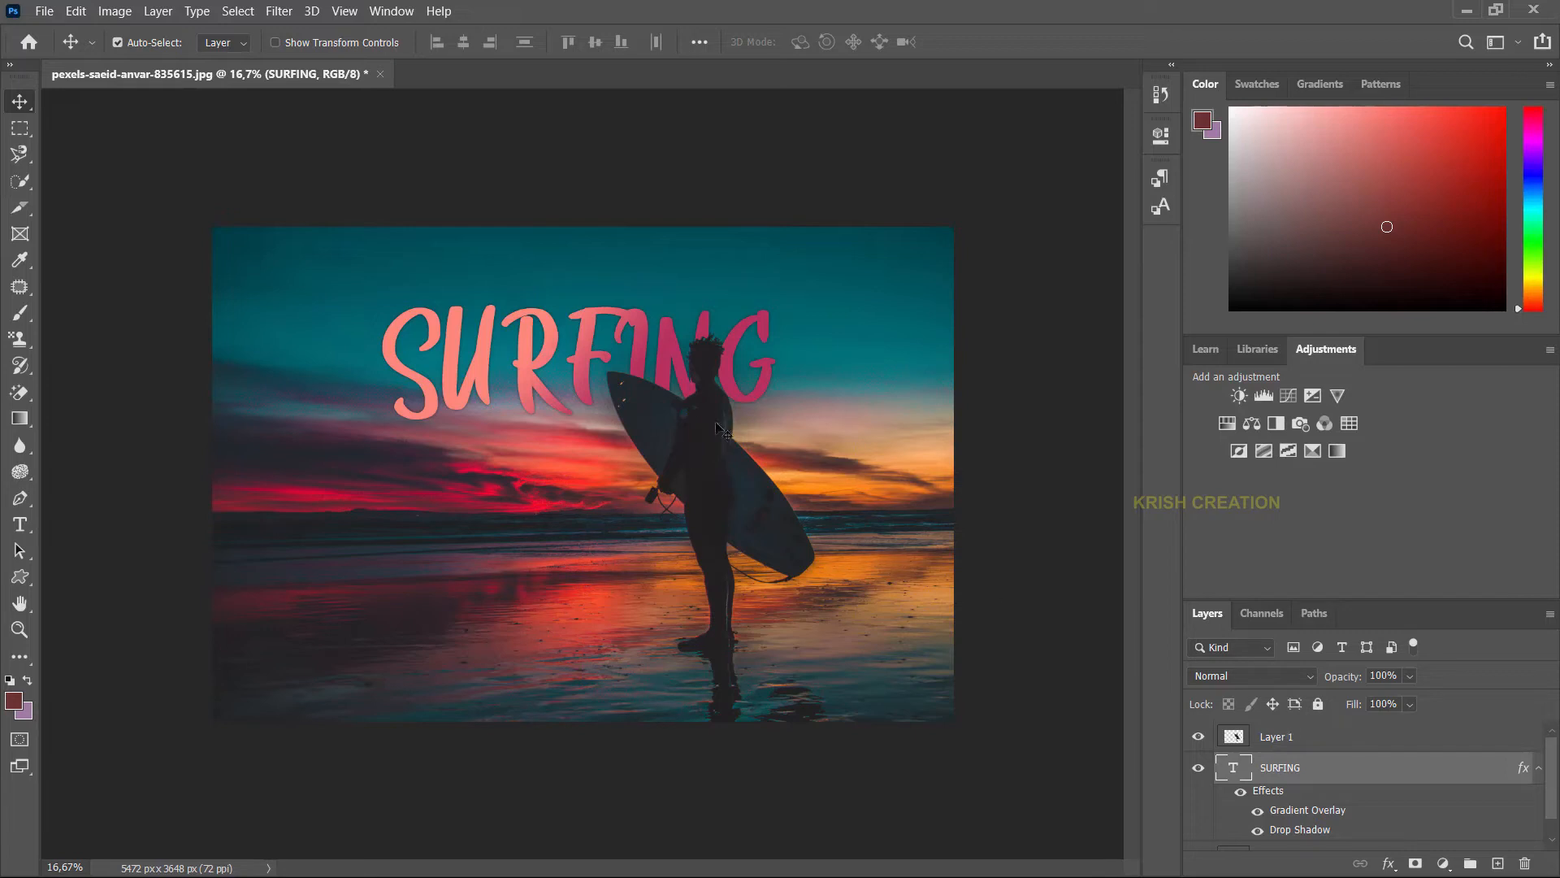
{"action": "double_click", "coordinate": [627, 330]}
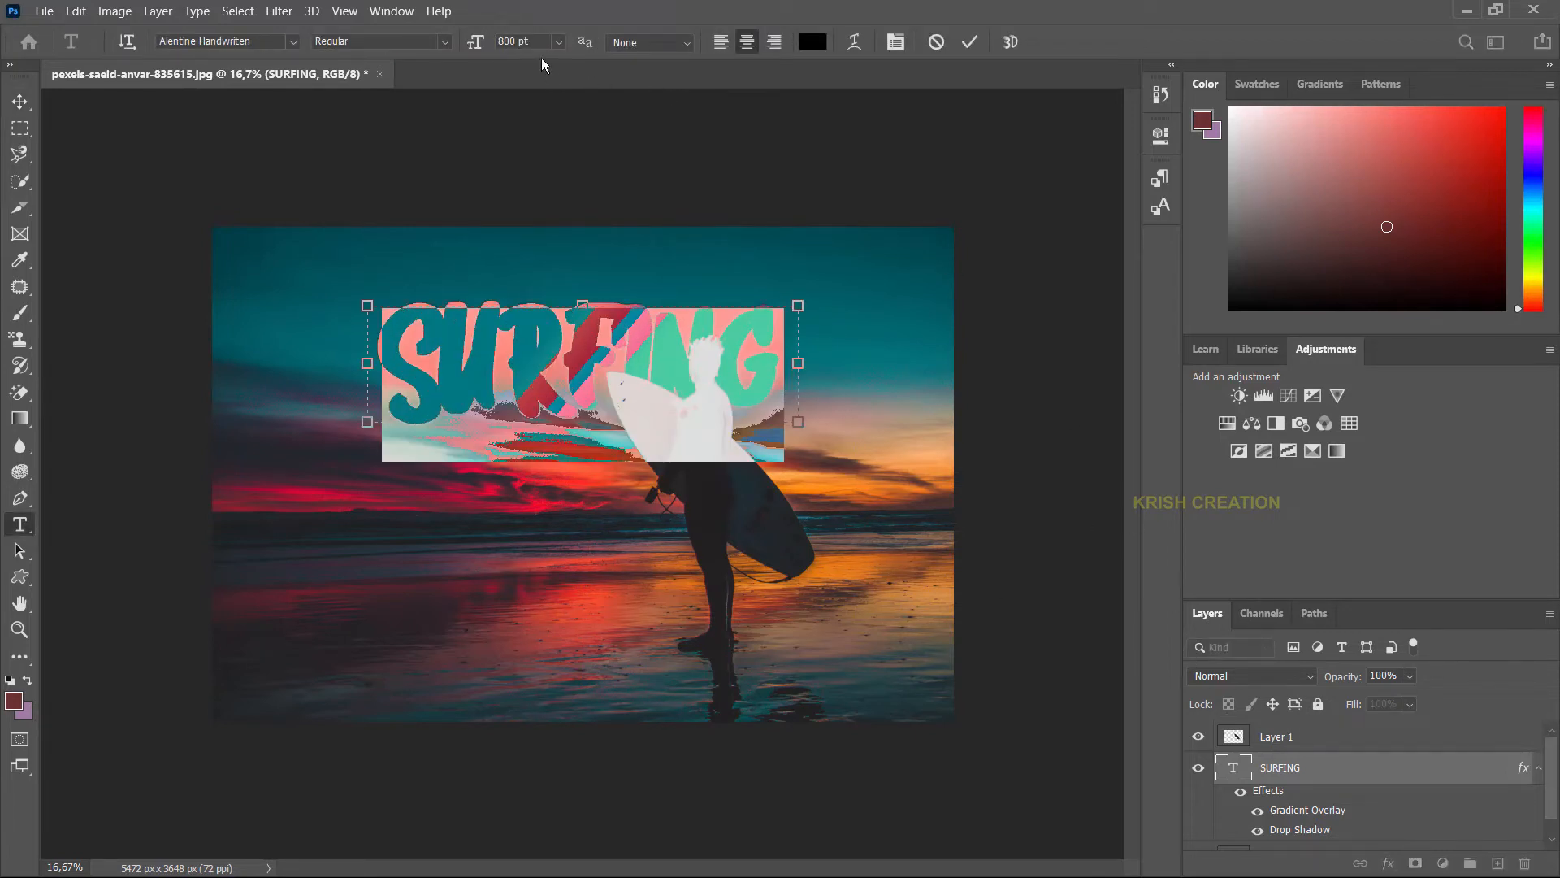
{"action": "left_click", "coordinate": [969, 42]}
{"action": "key", "text": "v"}
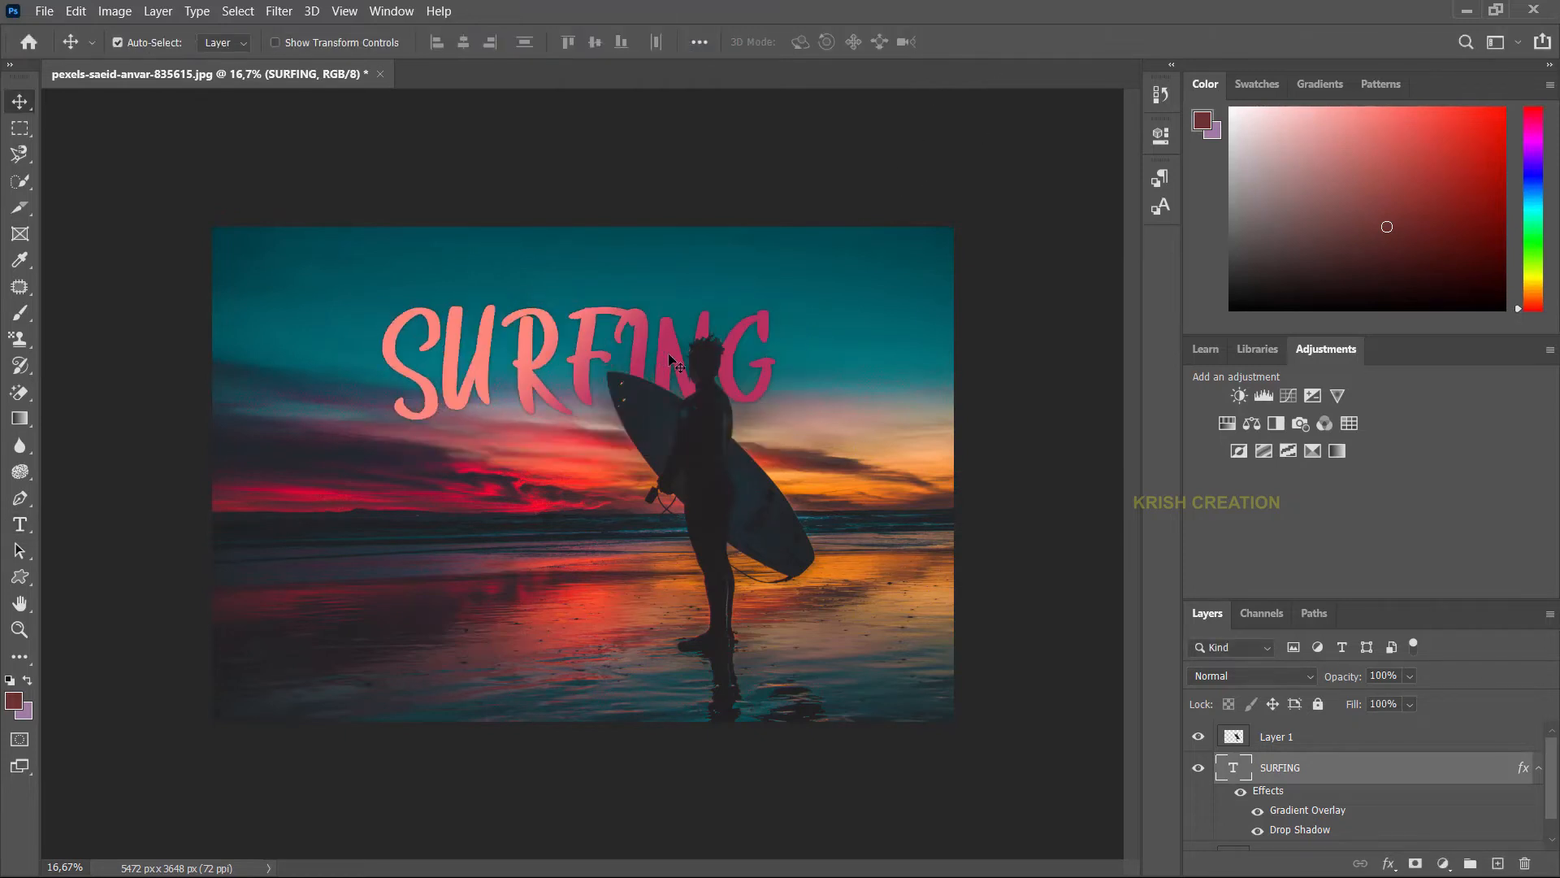
{"action": "left_click_drag", "start_coordinate": [657, 356], "coordinate": [734, 335]}
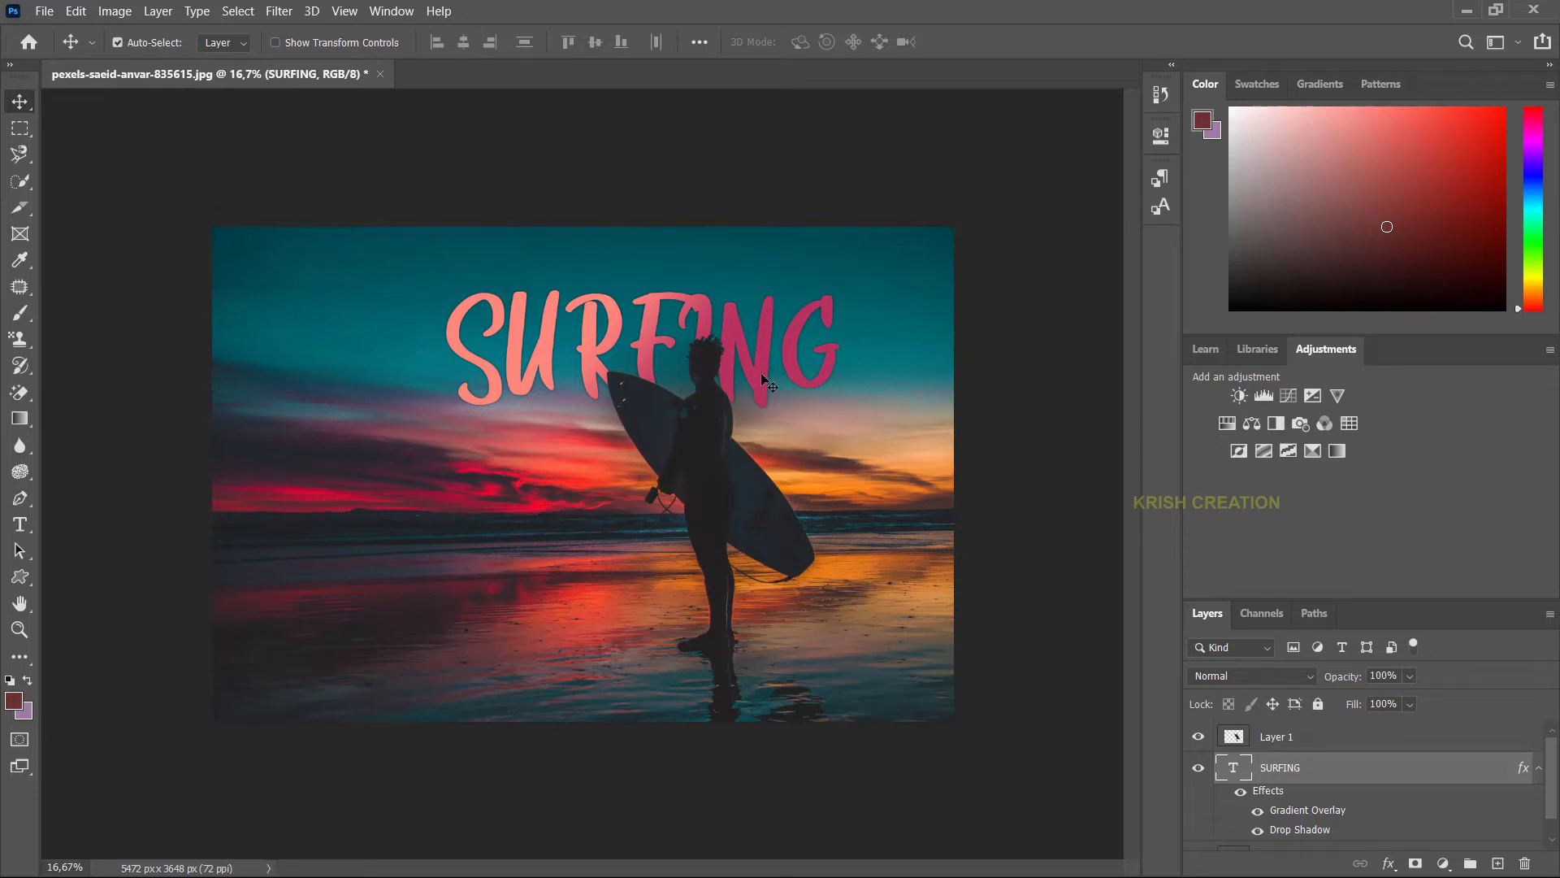
{"action": "left_click_drag", "start_coordinate": [763, 376], "coordinate": [770, 369]}
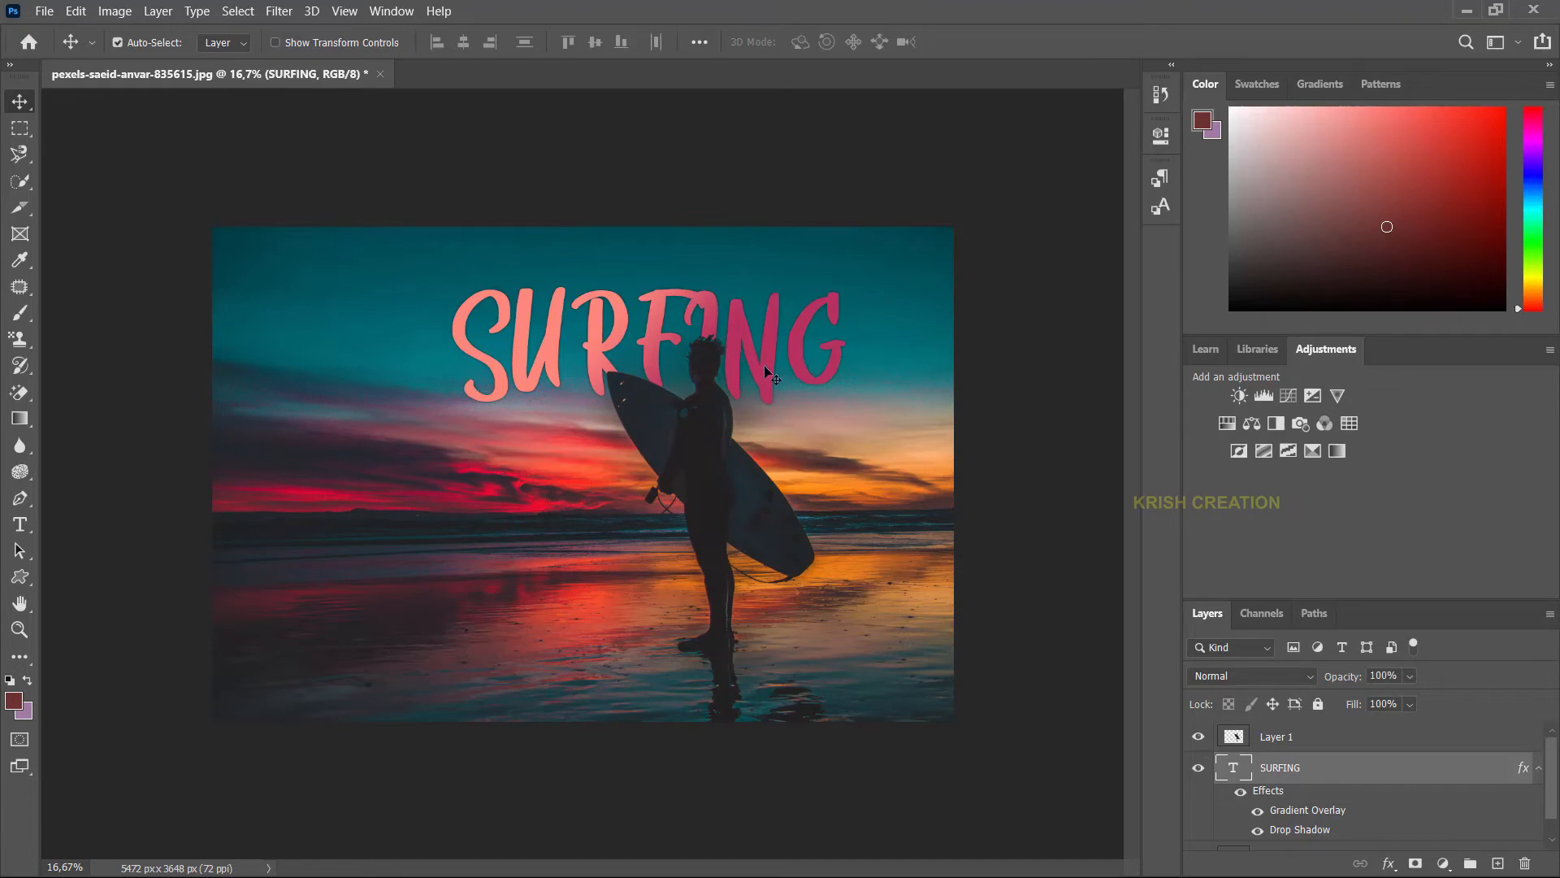
{"action": "left_click_drag", "start_coordinate": [765, 367], "coordinate": [766, 377]}
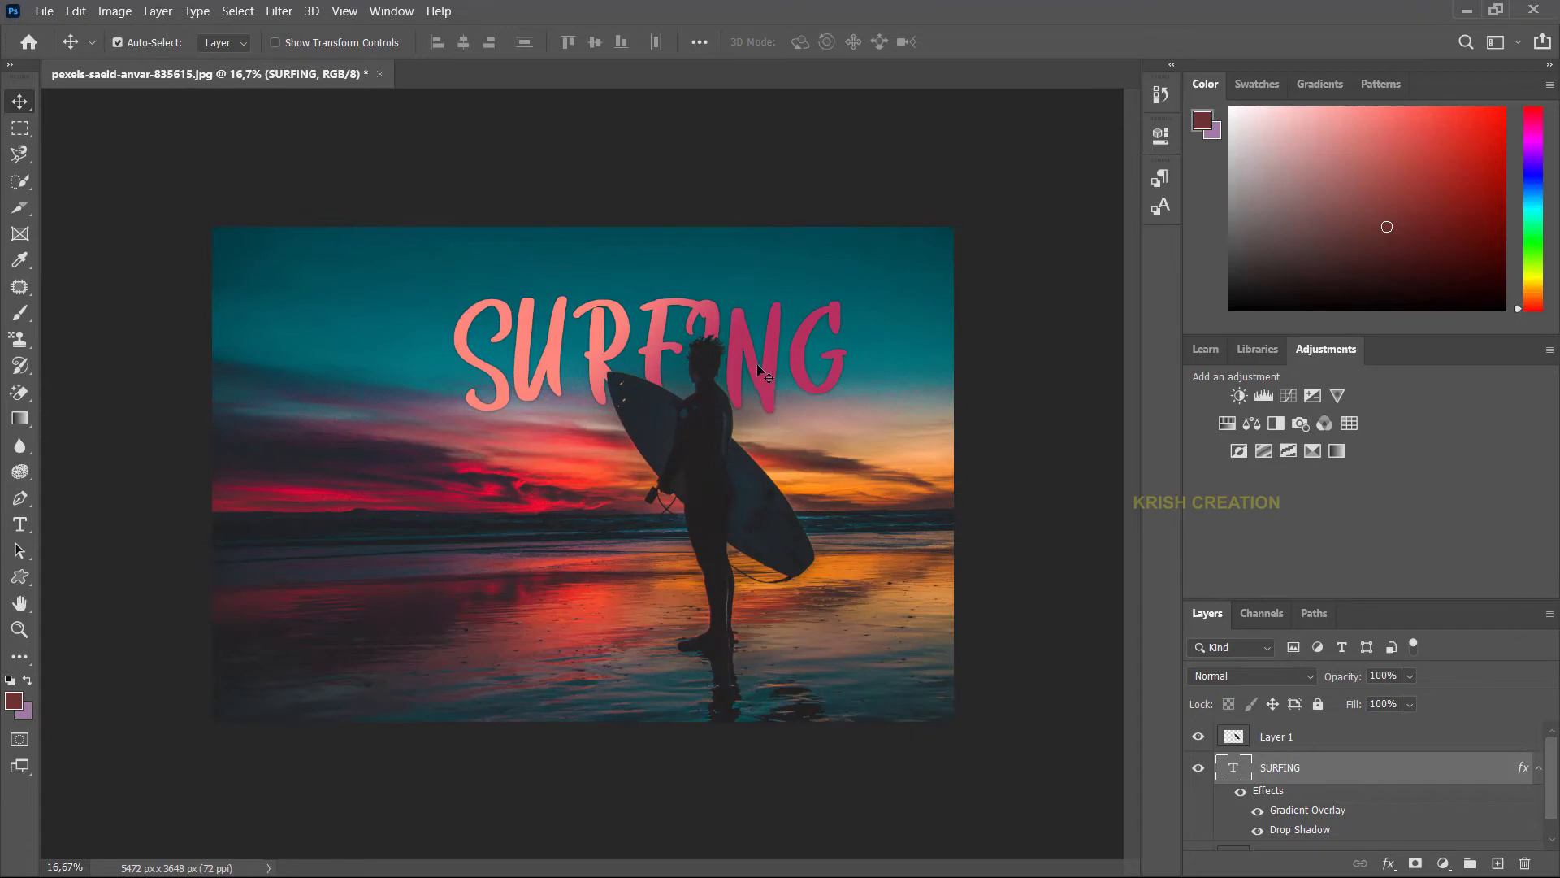
{"action": "mouse_move", "coordinate": [754, 367]}
{"action": "left_mouse_down"}
{"action": "mouse_move", "coordinate": [746, 564]}
{"action": "mouse_move", "coordinate": [756, 470]}
{"action": "mouse_move", "coordinate": [738, 368]}
{"action": "left_mouse_up"}
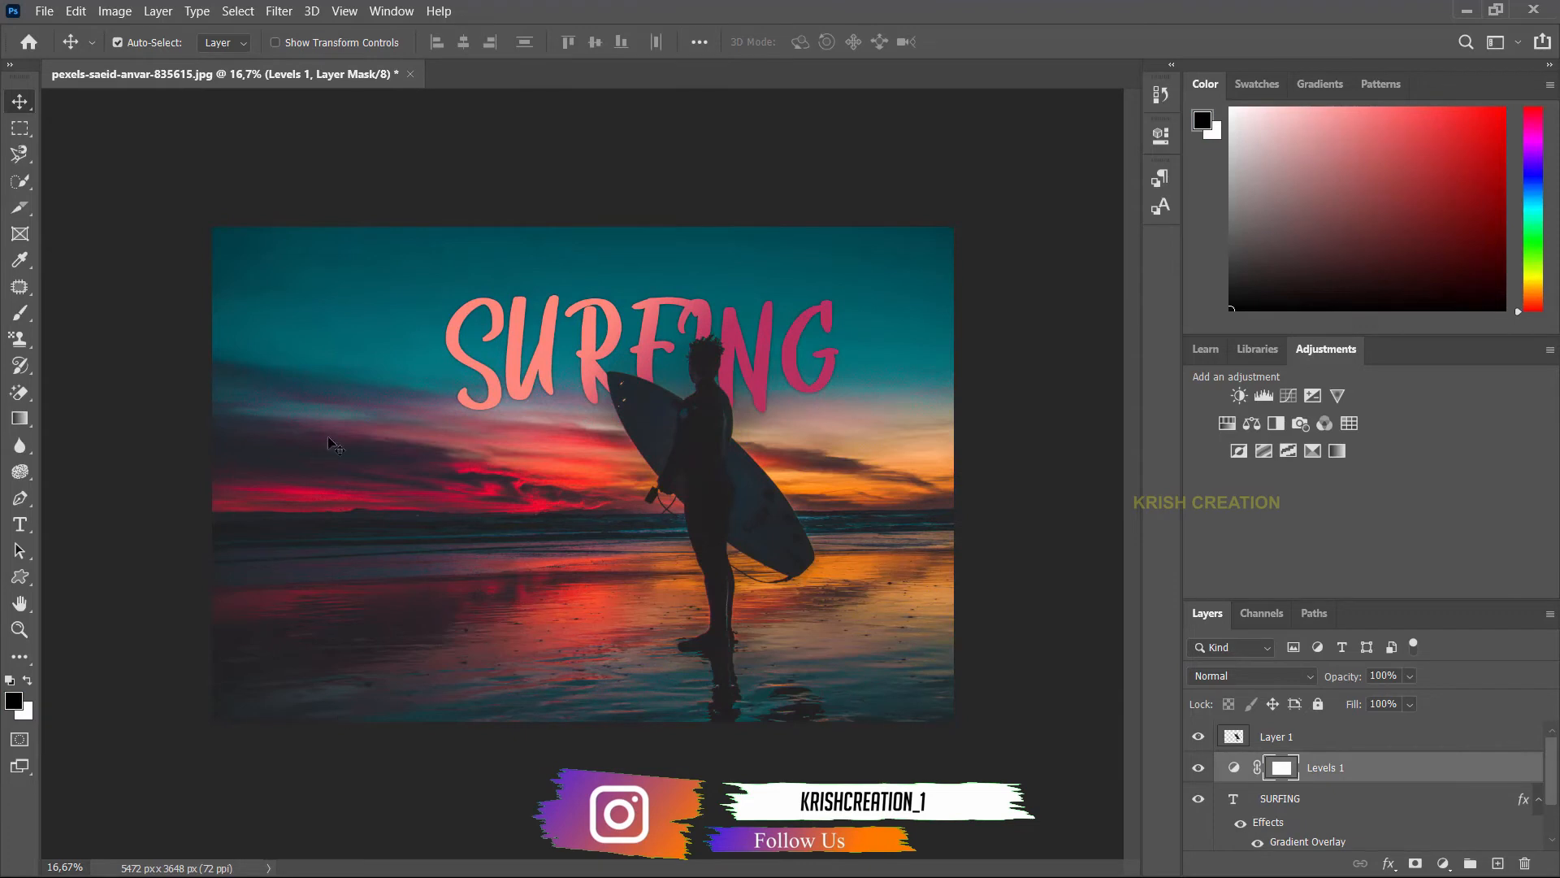
Step: Try a second Levels adjustment above the text with input levels 32, 1.36 and 254, and delete that adjustment layer
{"action": "left_click", "coordinate": [1273, 398]}
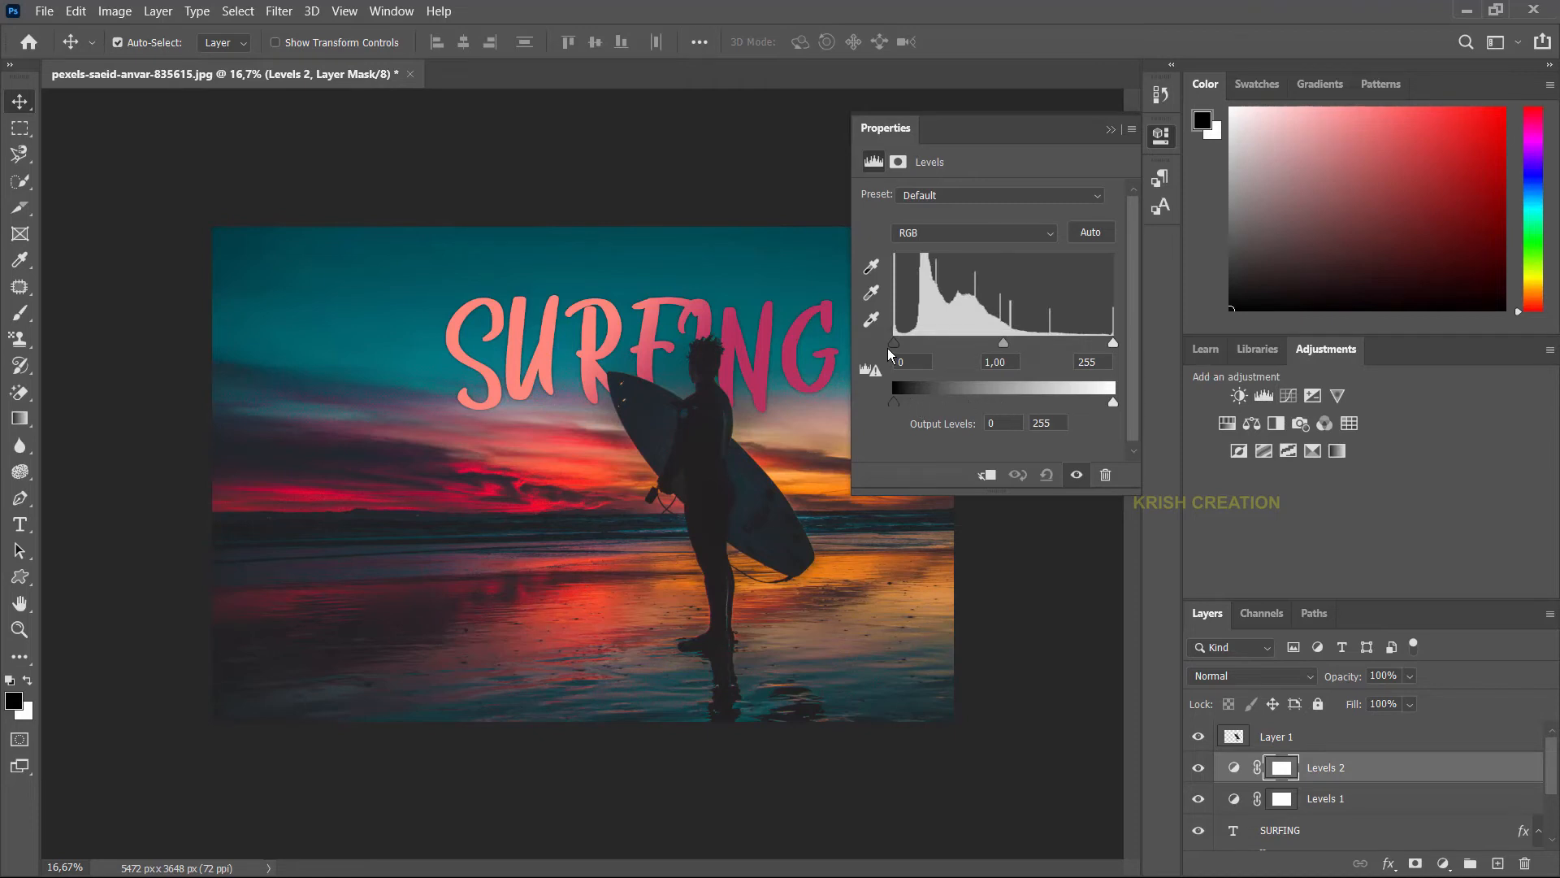
{"action": "mouse_move", "coordinate": [897, 344]}
{"action": "left_mouse_down"}
{"action": "mouse_move", "coordinate": [910, 346]}
{"action": "mouse_move", "coordinate": [889, 367]}
{"action": "mouse_move", "coordinate": [910, 347]}
{"action": "left_mouse_up"}
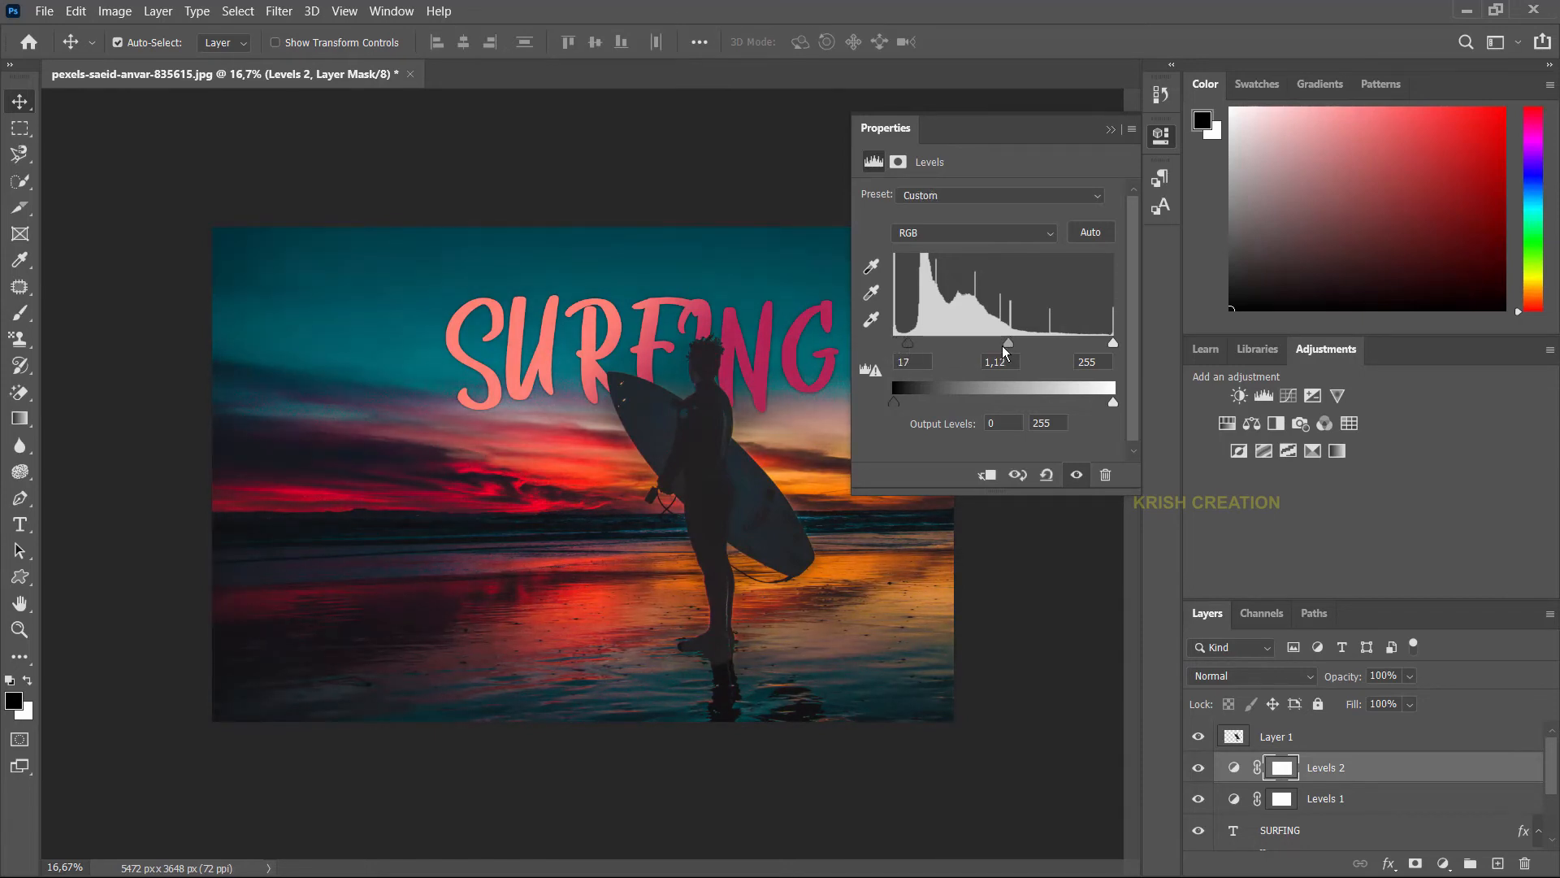
{"action": "left_click_drag", "start_coordinate": [1011, 344], "coordinate": [988, 354]}
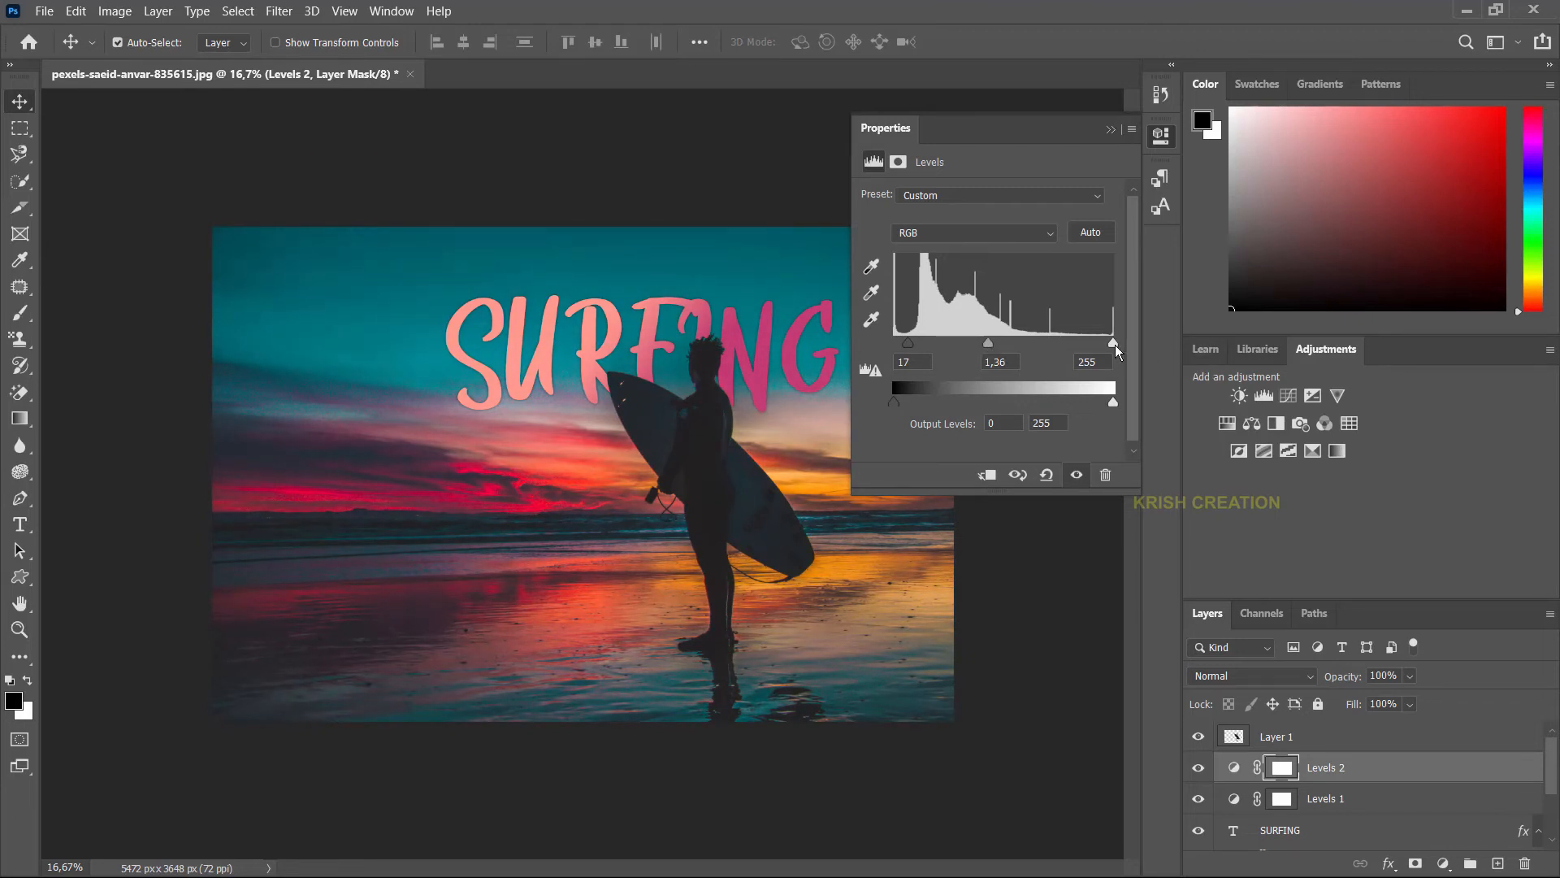
{"action": "mouse_move", "coordinate": [1115, 346]}
{"action": "left_mouse_down"}
{"action": "mouse_move", "coordinate": [1075, 351]}
{"action": "mouse_move", "coordinate": [1112, 345]}
{"action": "left_mouse_up"}
{"action": "left_click_drag", "start_coordinate": [909, 345], "coordinate": [923, 348]}
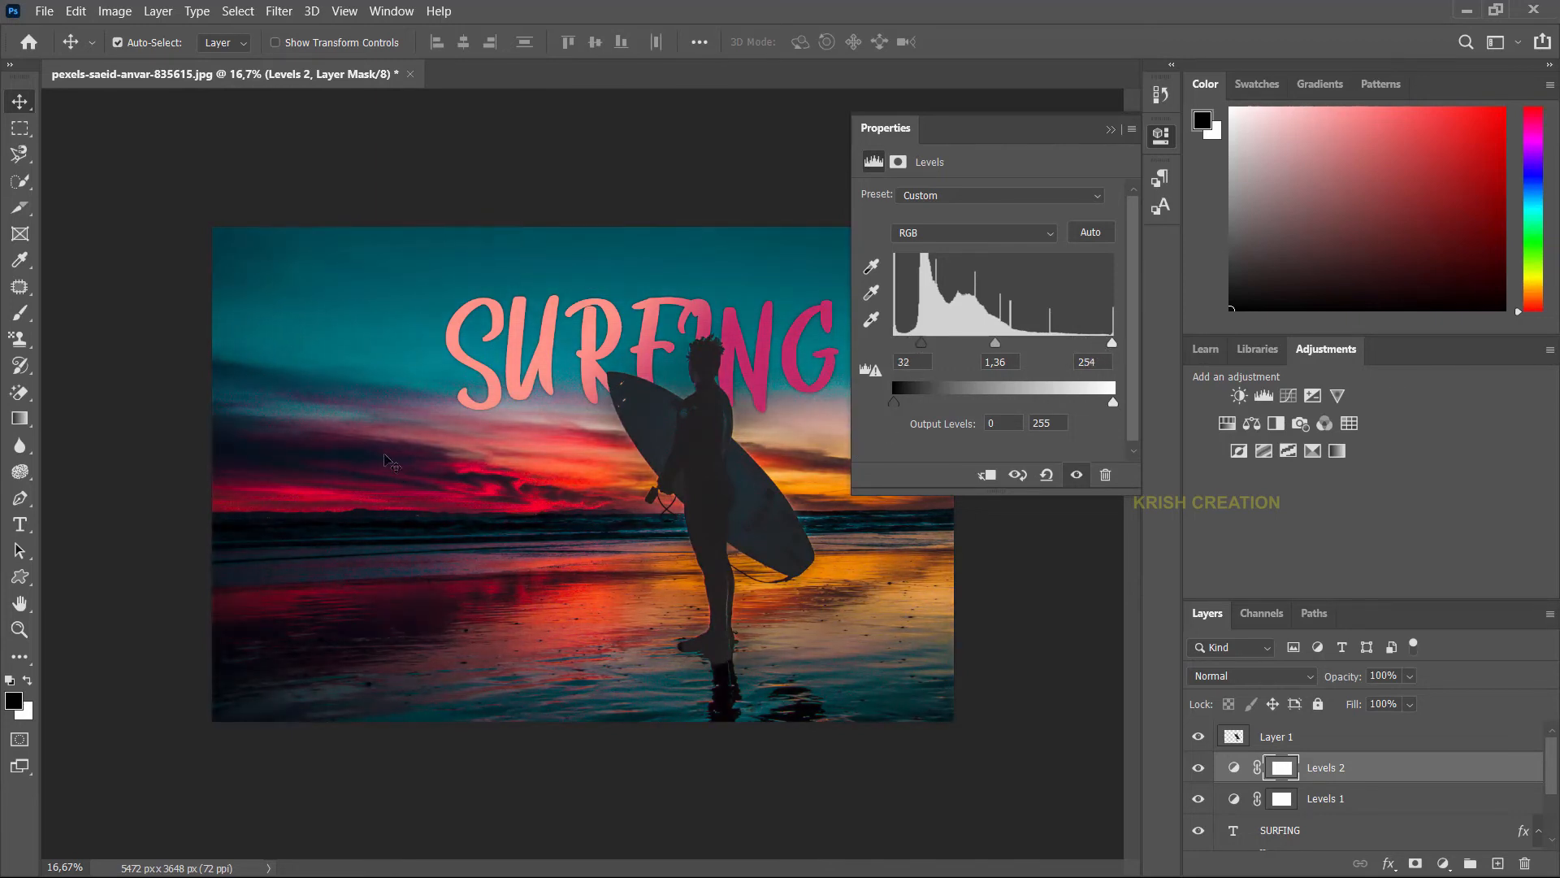
{"action": "key", "text": "Delete"}
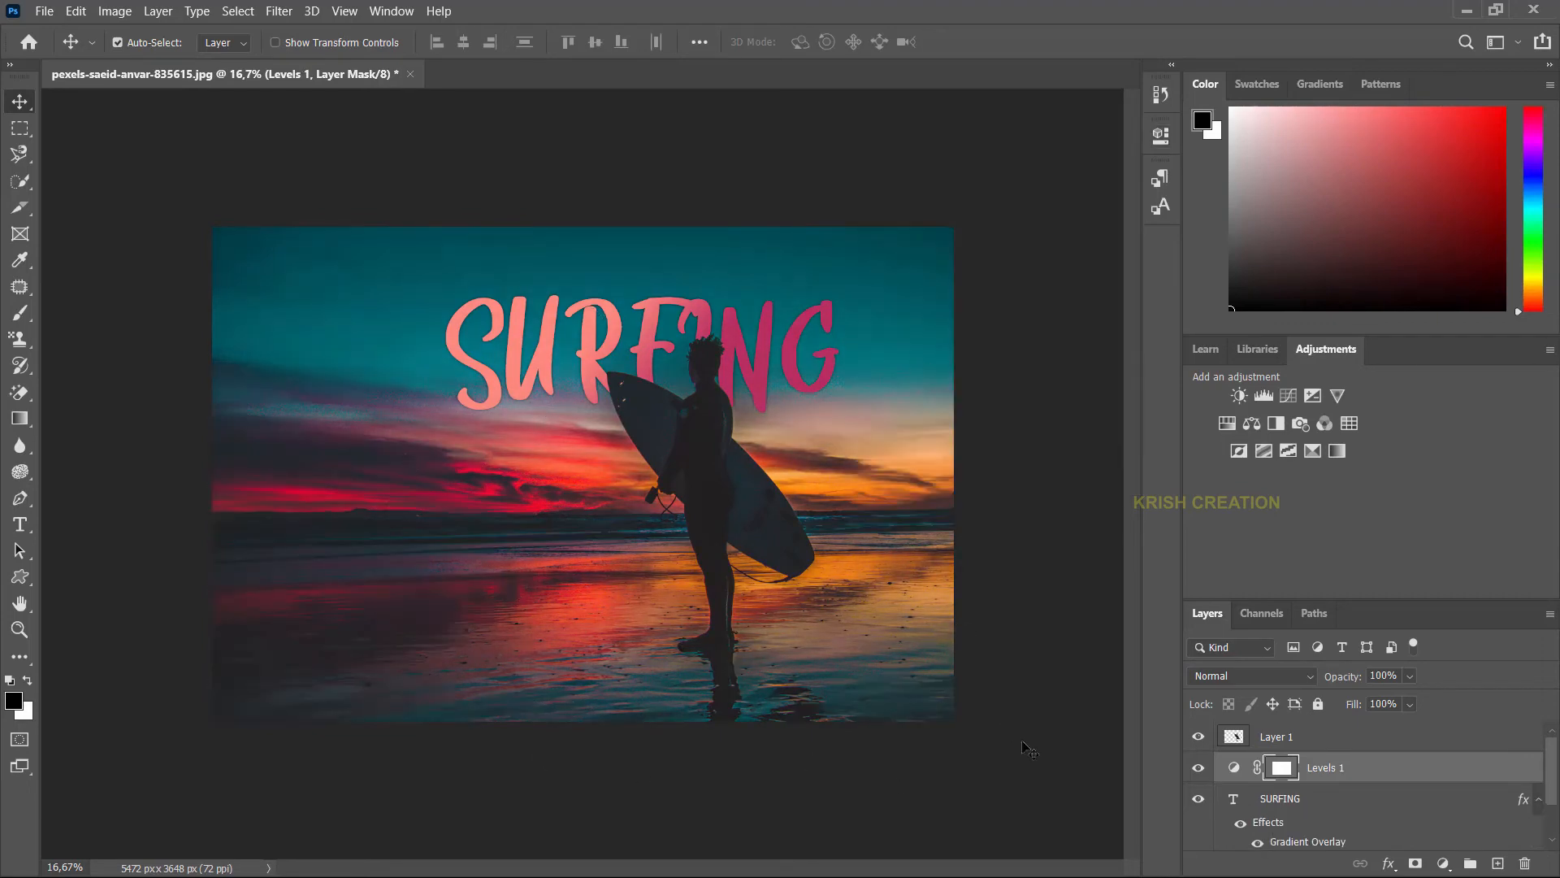
Step: Add a layer mask to the surfer cutout and paint black with the Brush over the surfboard tip to bring the R's leg in front
{"action": "left_click", "coordinate": [1243, 741]}
{"action": "key", "text": "b"}
{"action": "key", "text": "x"}
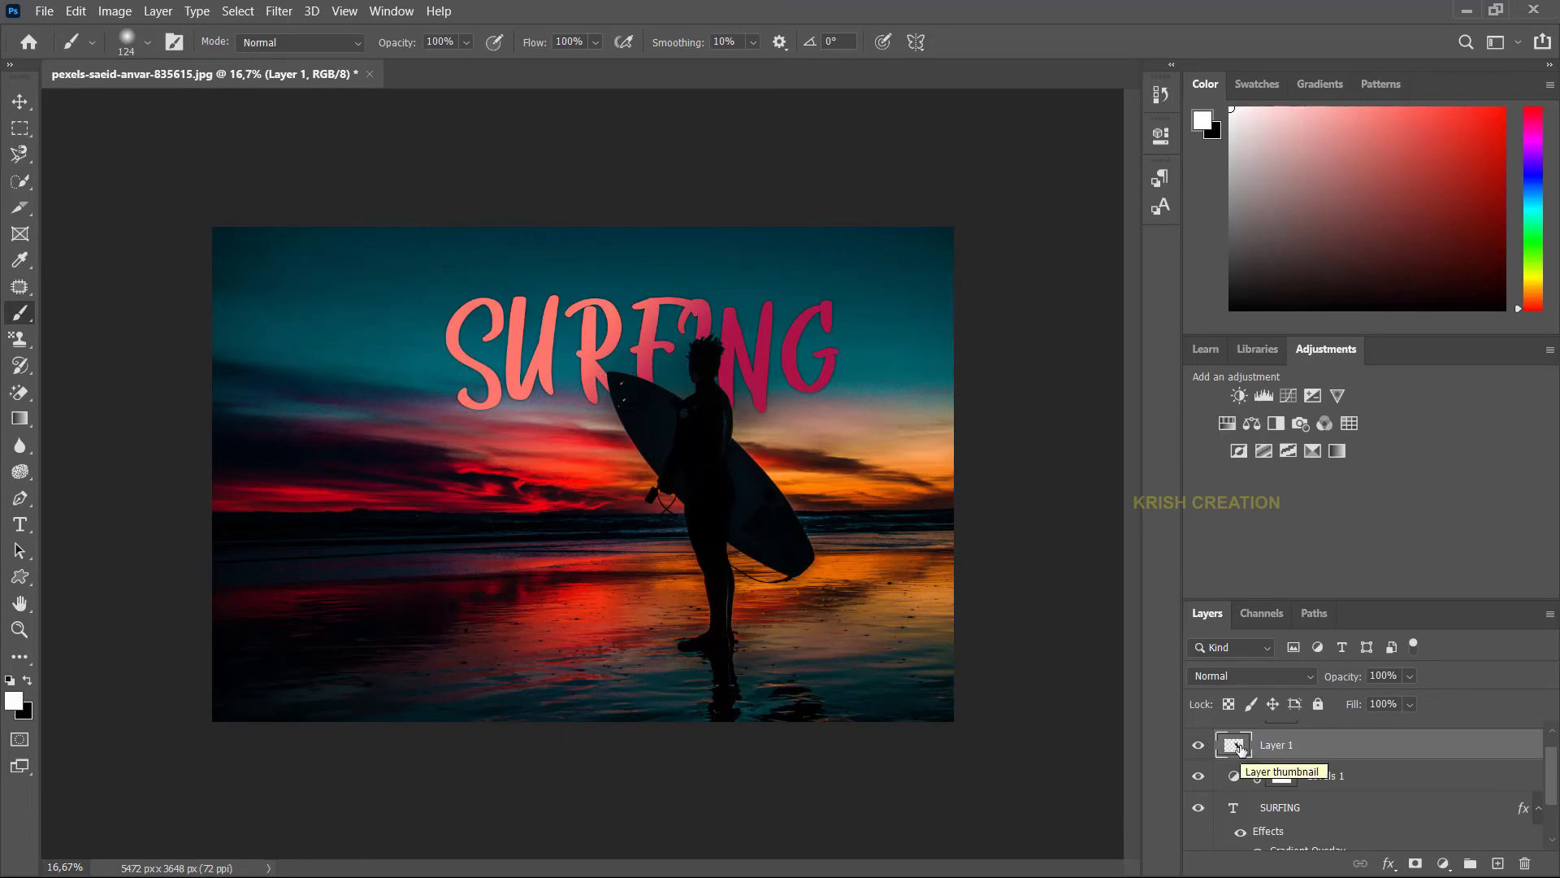
{"action": "left_click", "coordinate": [1413, 865]}
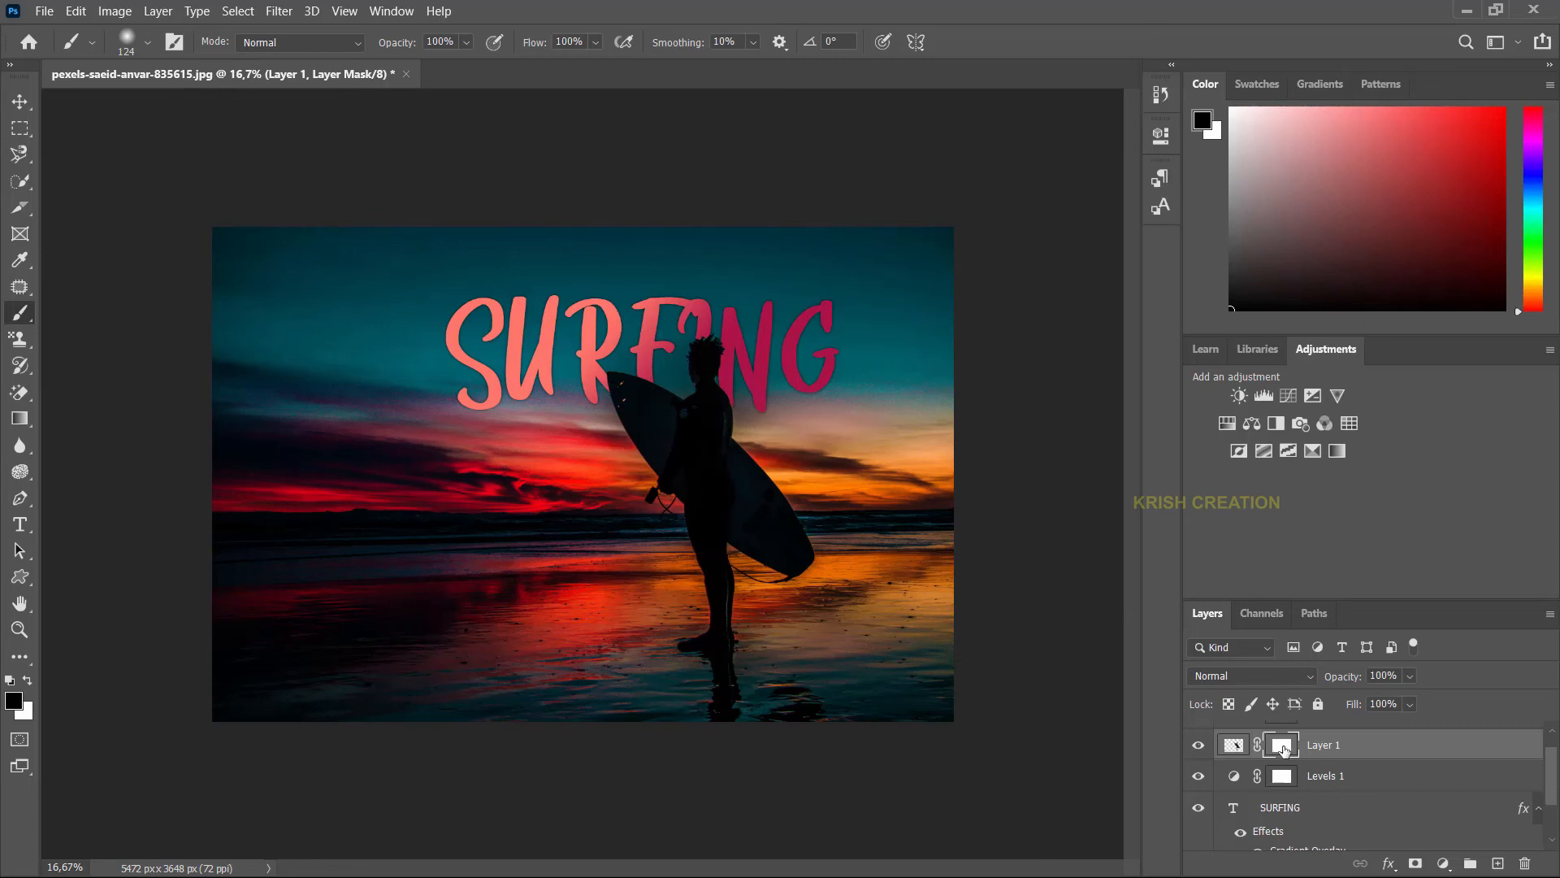
{"action": "right_click", "coordinate": [16, 309]}
{"action": "left_click", "coordinate": [72, 316]}
{"action": "left_click_drag", "start_coordinate": [602, 382], "coordinate": [636, 408]}
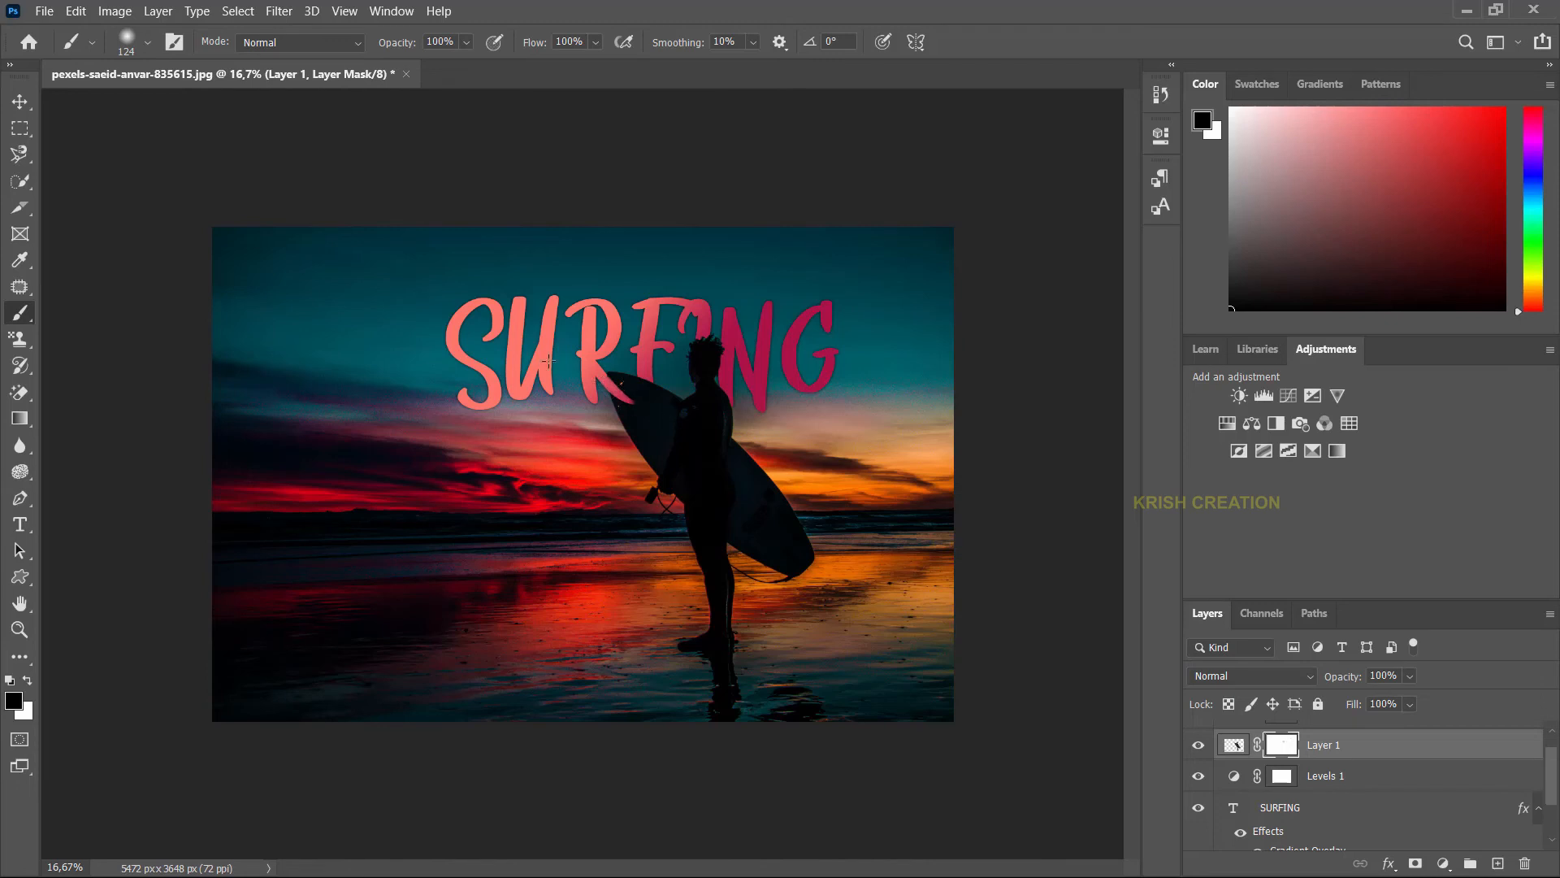